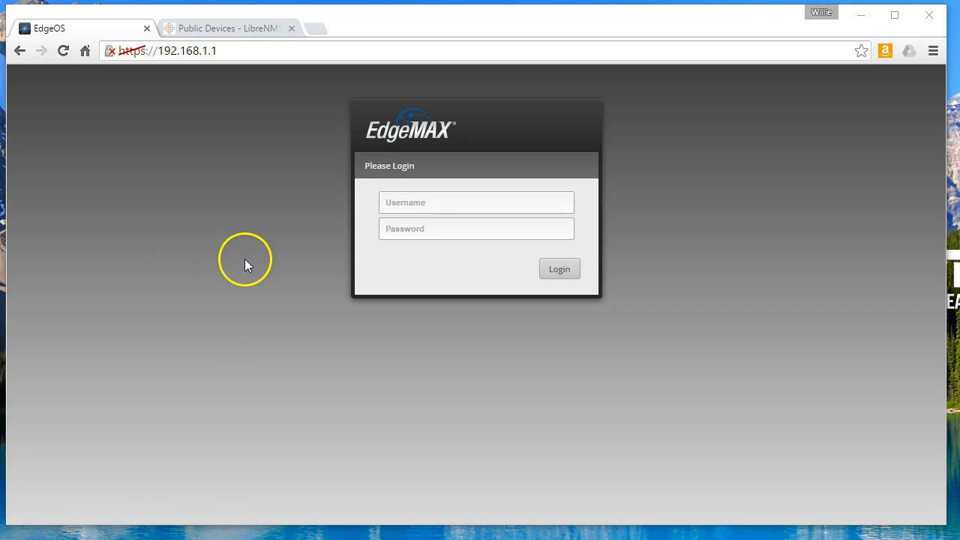
# - Log in to the EdgeRouter web UI with the router's username and password
pyautogui.click(432, 203)
pyautogui.write('ubnt')
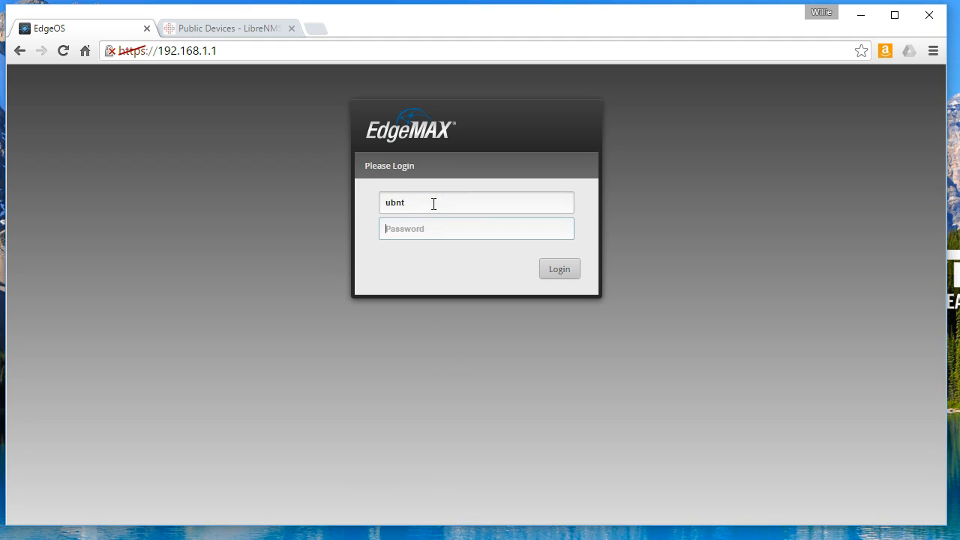
pyautogui.press('Tab')
pyautogui.write('ubnt')
pyautogui.press('Return')
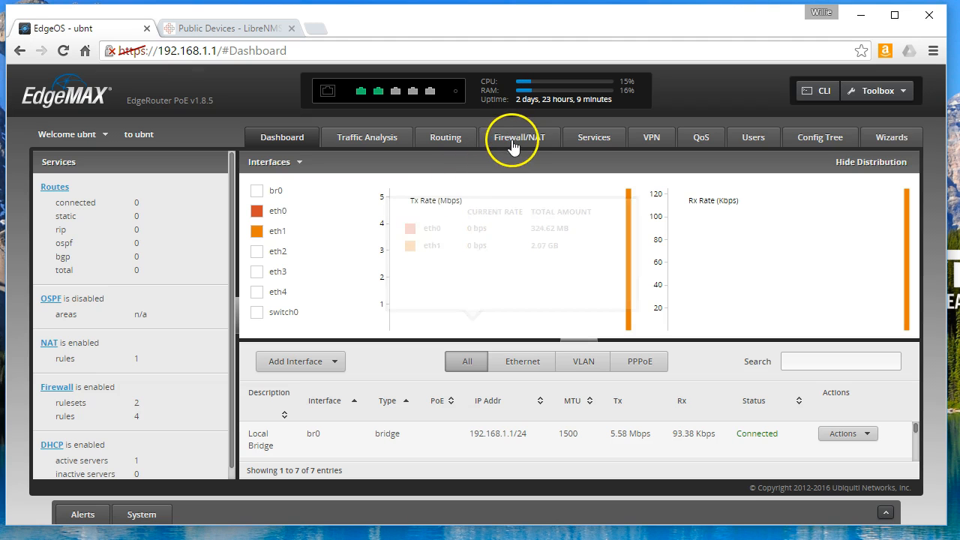
# - Open Firewall/NAT > Firewall Policies to list the WAN_IN and WAN_LOCAL rulesets
pyautogui.click(518, 138)
pyautogui.click(180, 163)
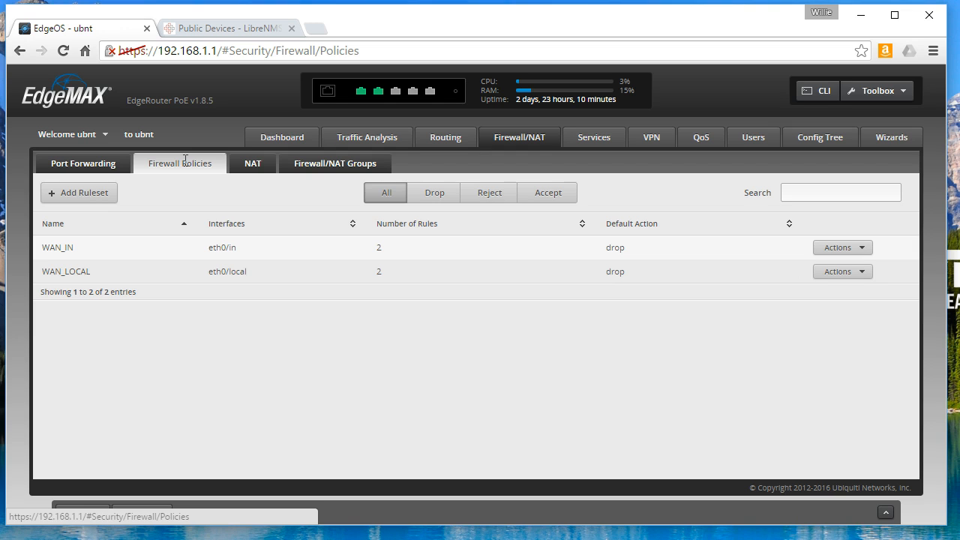
pyautogui.click(194, 180)
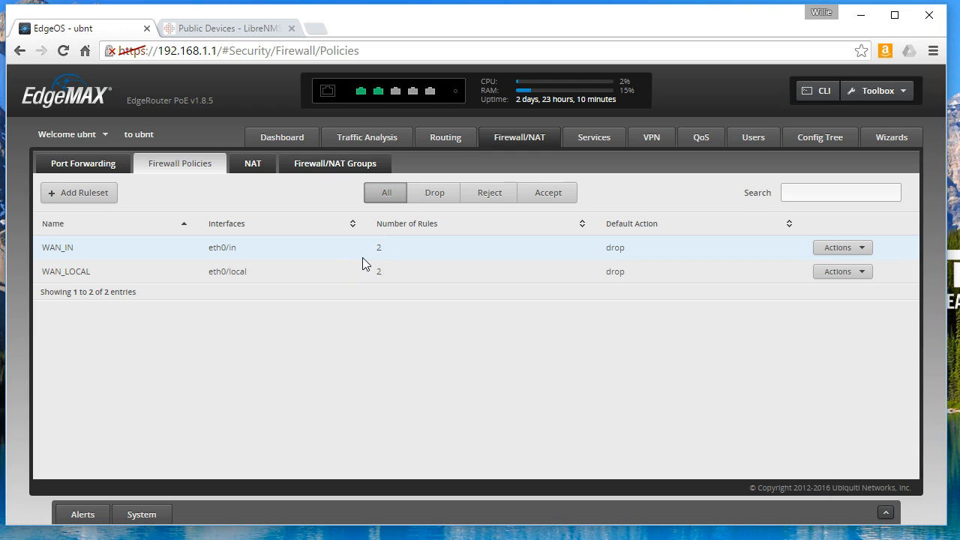
pyautogui.click(74, 203)
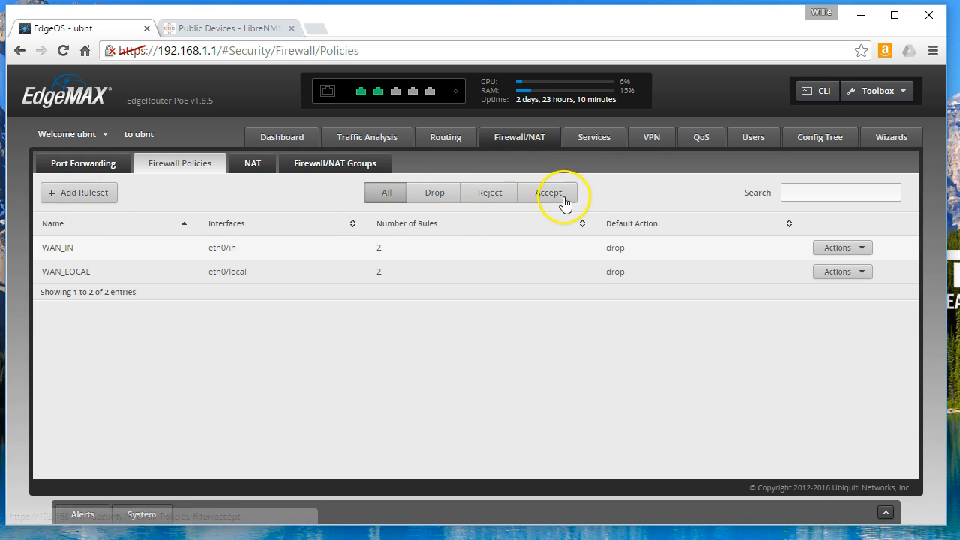
pyautogui.click(419, 201)
pyautogui.click(486, 195)
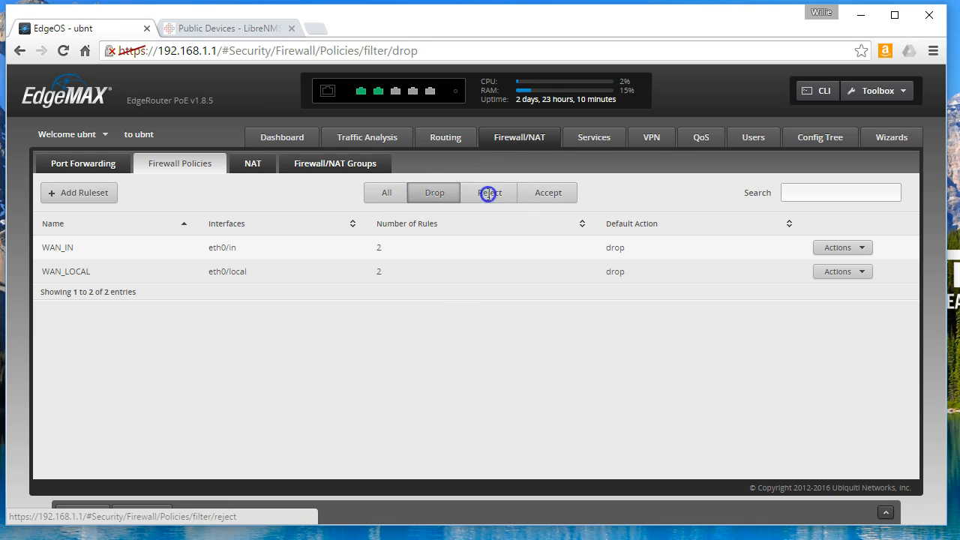
pyautogui.click(540, 195)
pyautogui.click(435, 193)
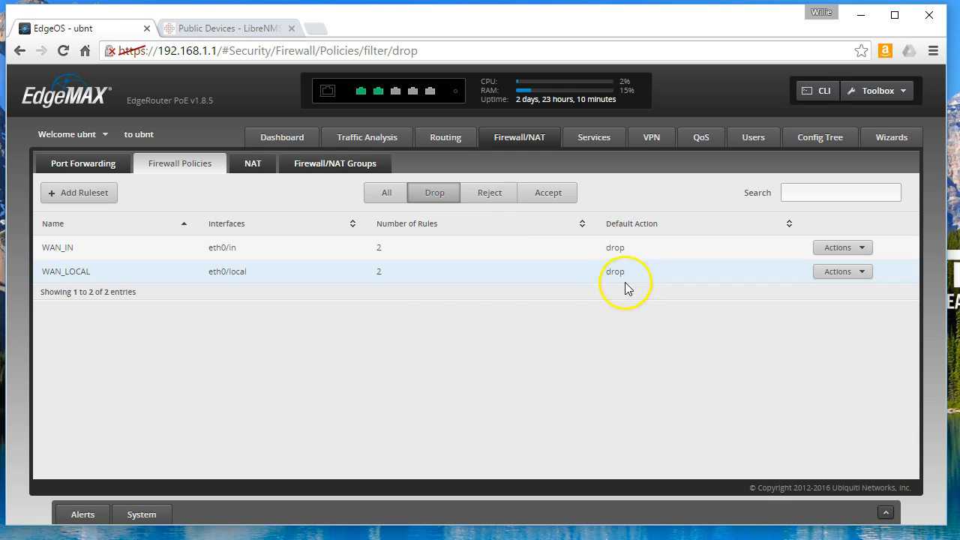
pyautogui.click(494, 196)
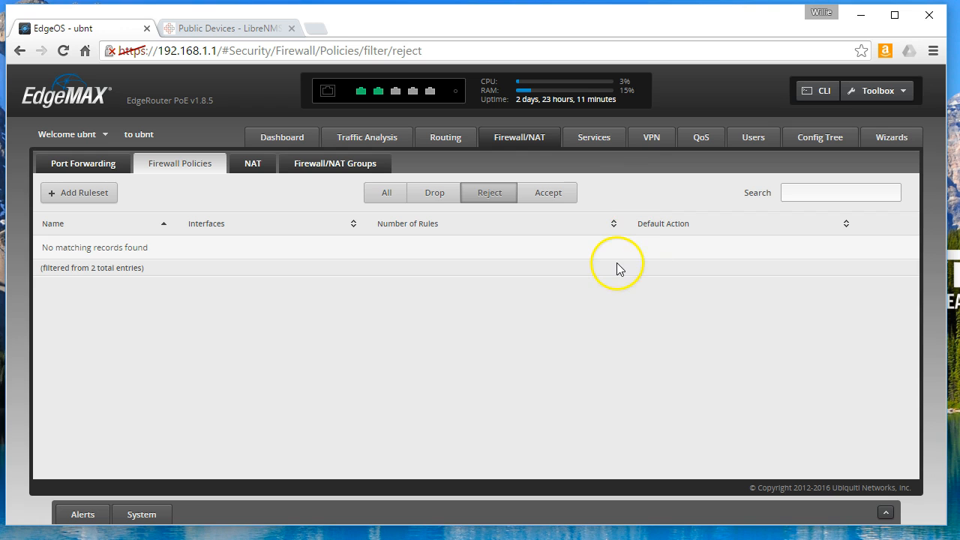
pyautogui.click(571, 189)
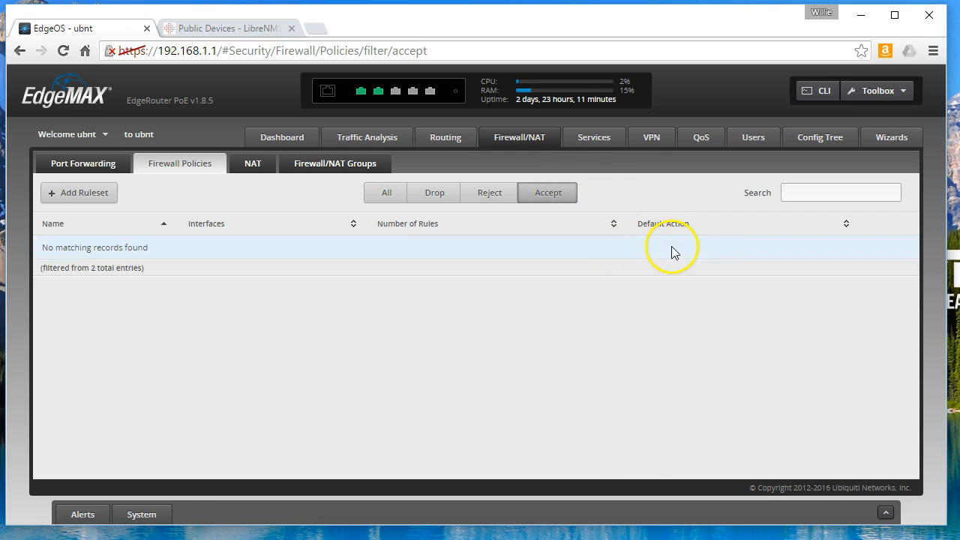
pyautogui.click(383, 188)
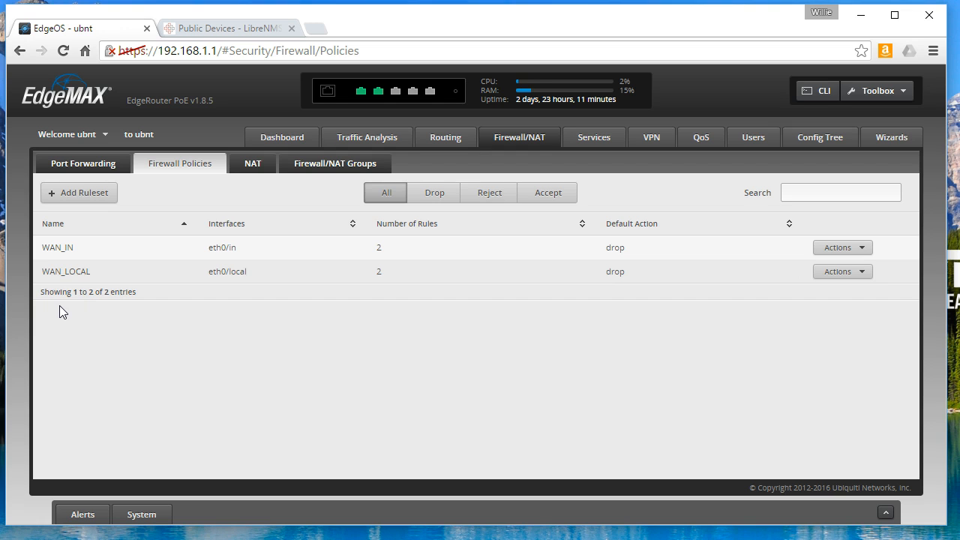
pyautogui.click(39, 250)
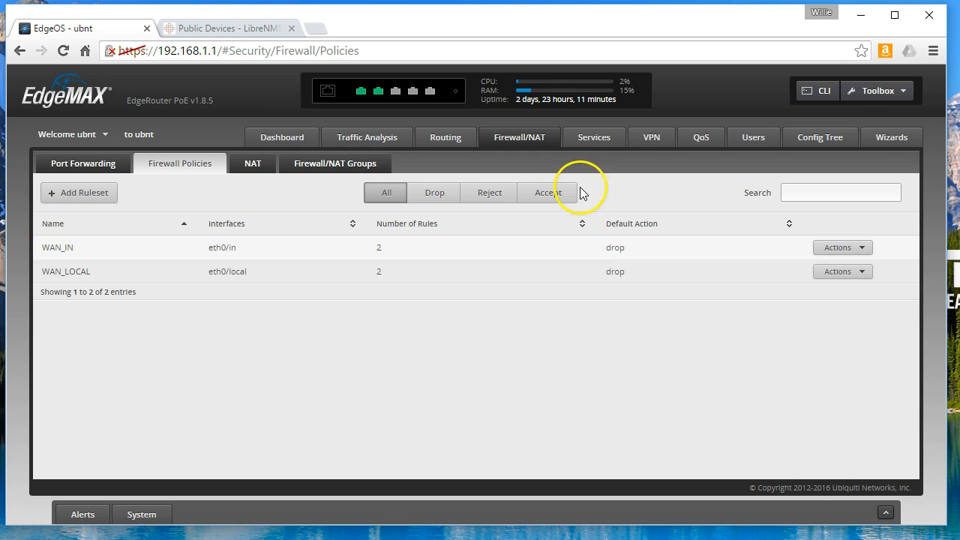
pyautogui.click(893, 135)
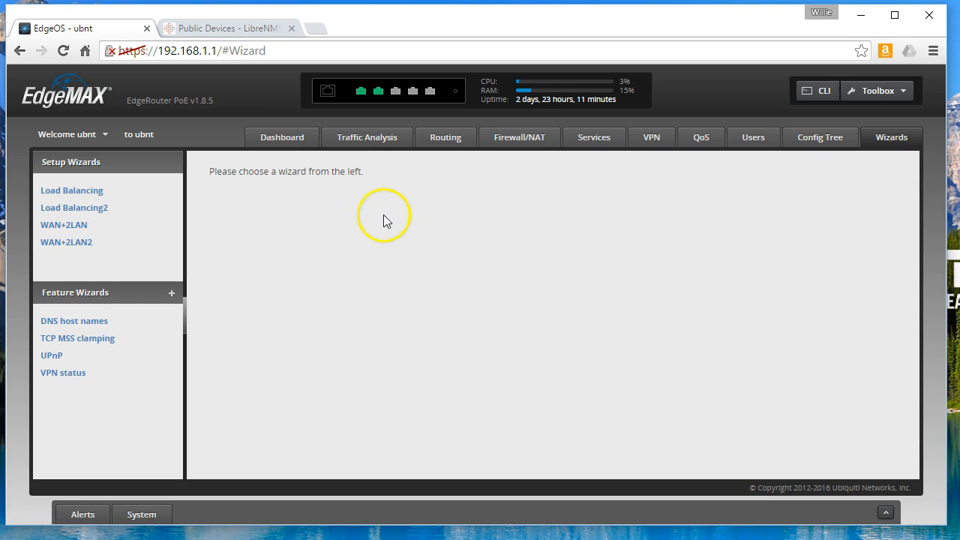
pyautogui.click(525, 138)
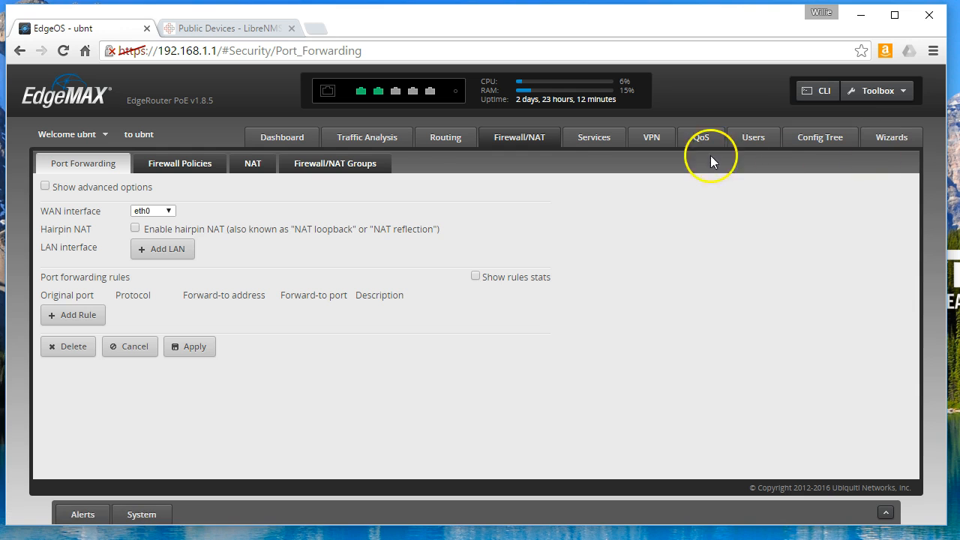
pyautogui.click(178, 159)
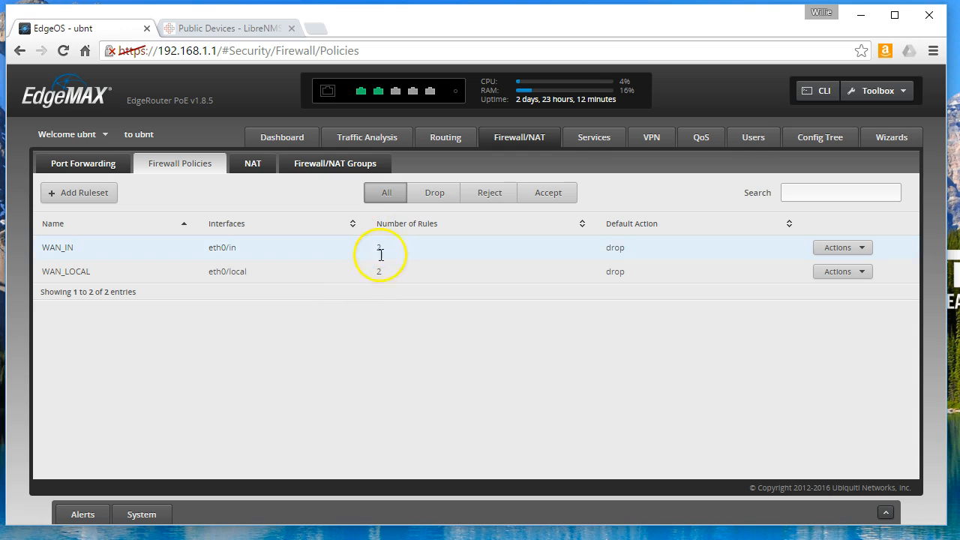
# - Try to delete the WAN_IN ruleset and confirm with Yes
pyautogui.click(849, 252)
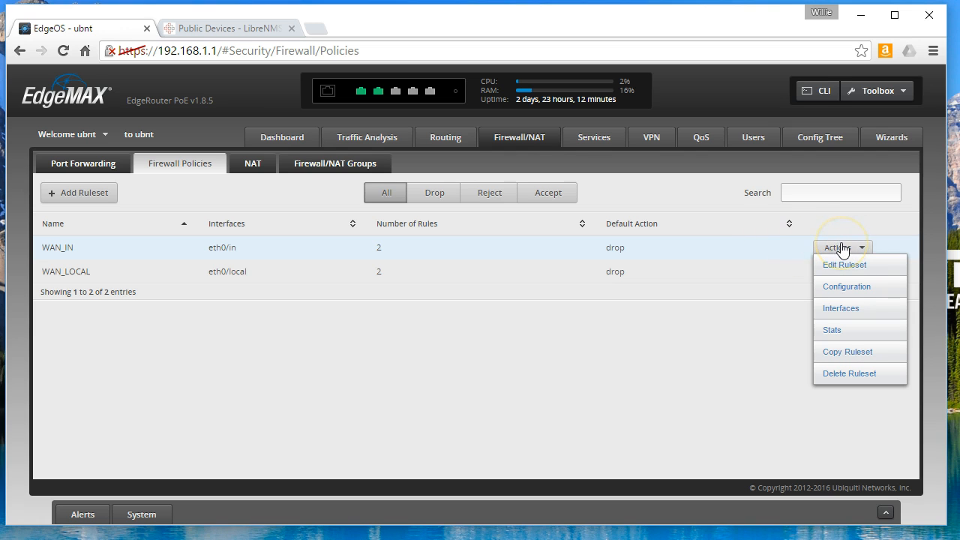
pyautogui.click(858, 375)
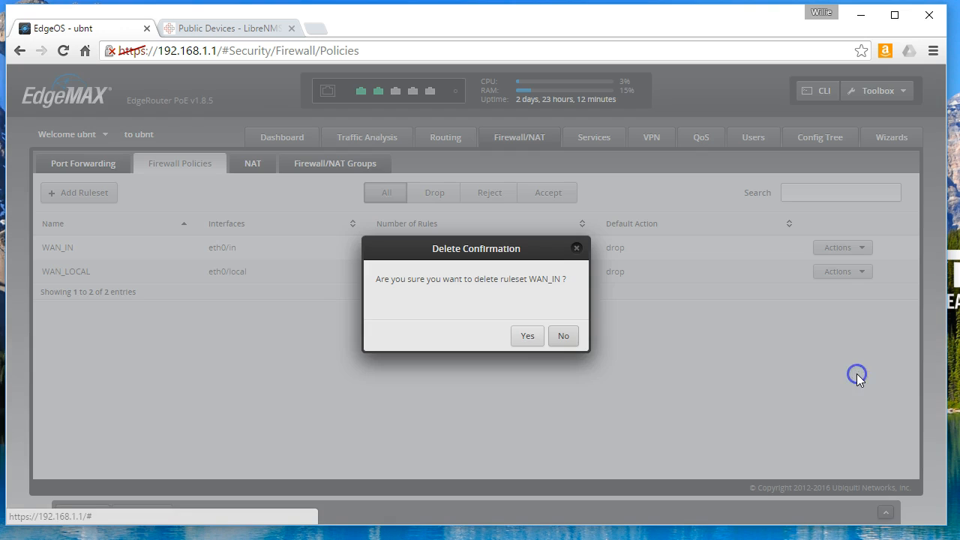
pyautogui.click(528, 337)
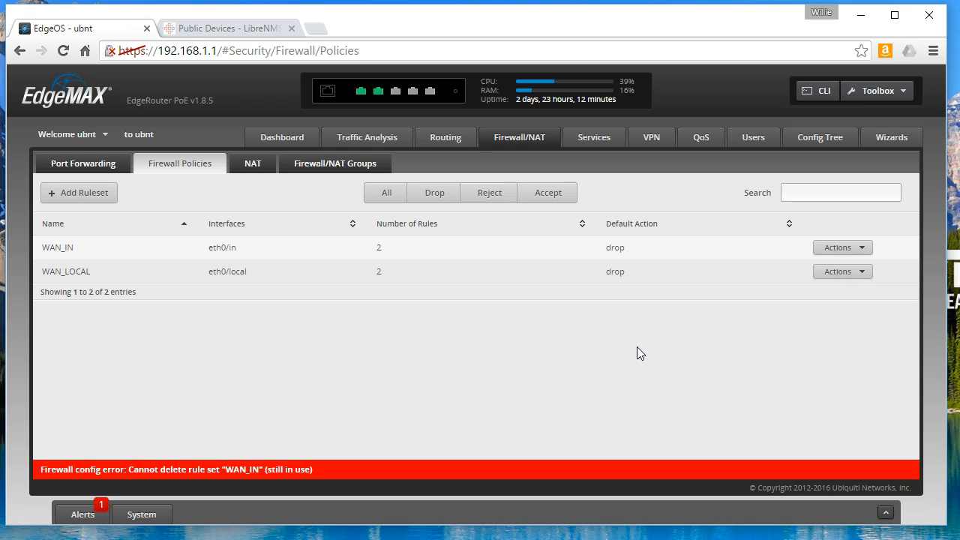
pyautogui.click(327, 432)
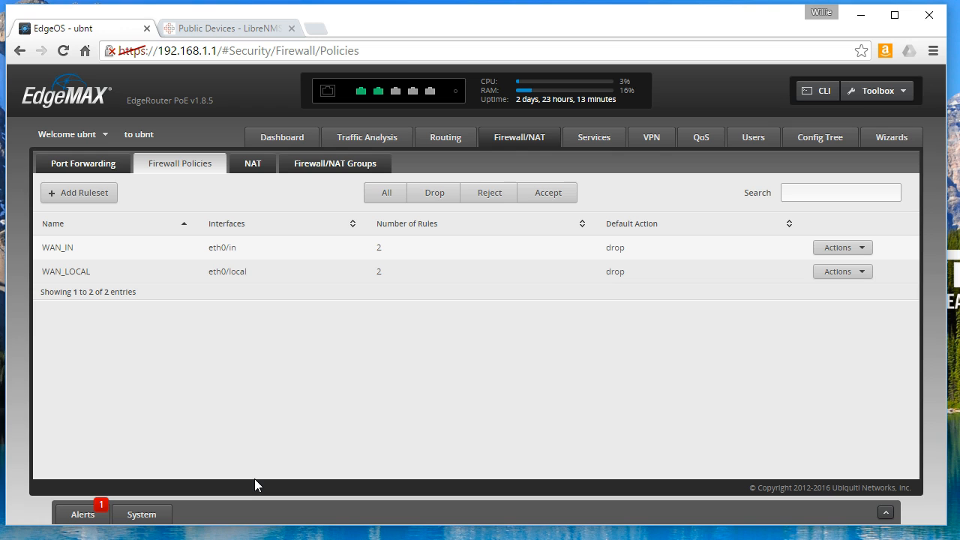
# - Remove the WAN_IN 'still in use' error from the Alerts tab
pyautogui.click(81, 514)
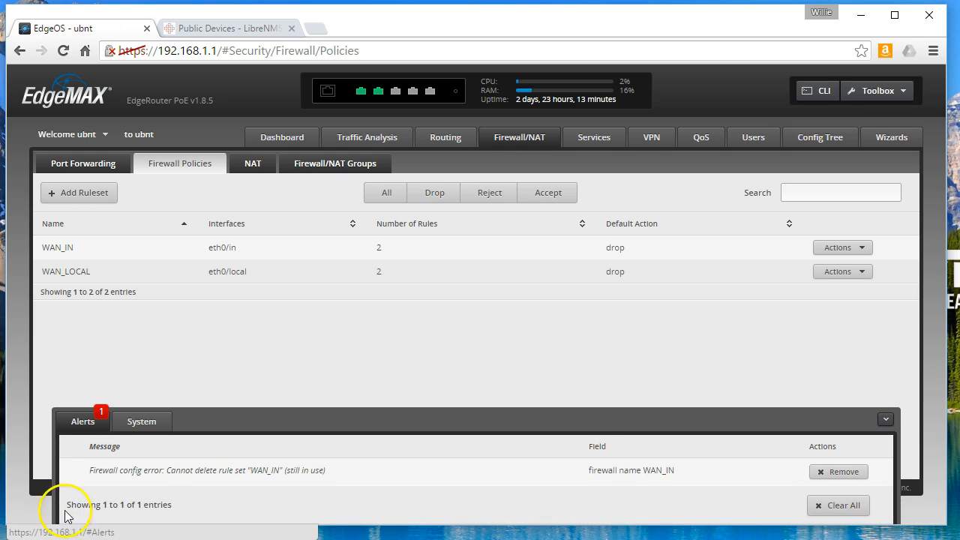
pyautogui.click(838, 472)
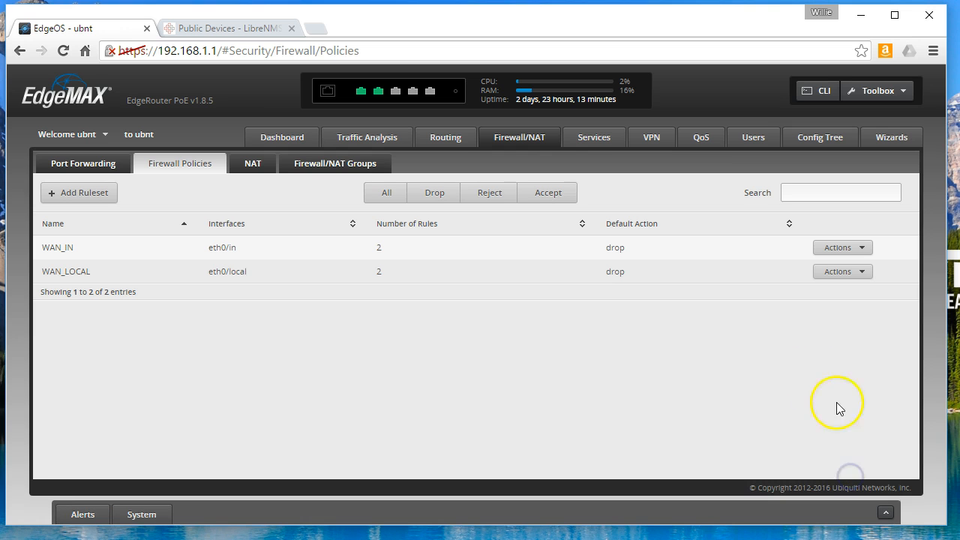
pyautogui.click(849, 247)
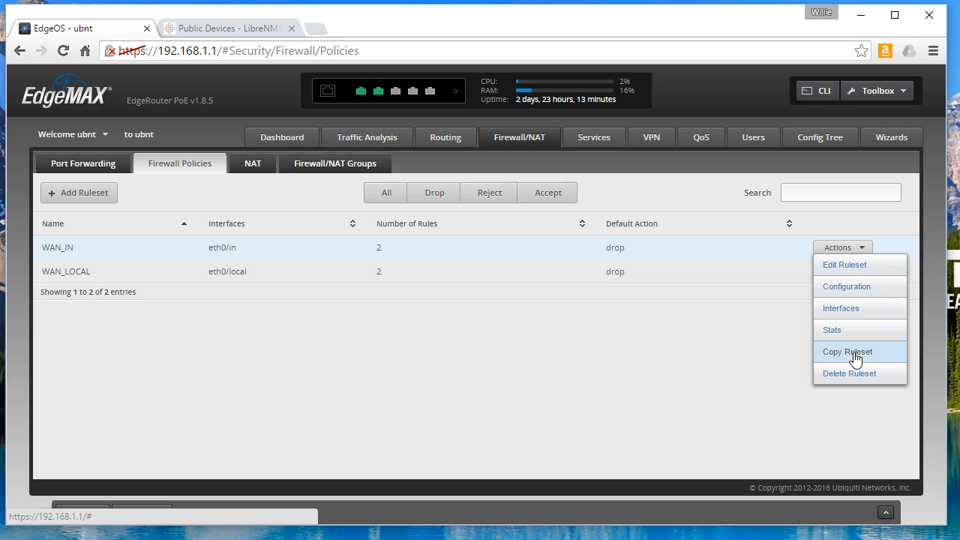
# - View WAN_IN's per-rule packet and byte statistics from its Actions menu
pyautogui.click(834, 330)
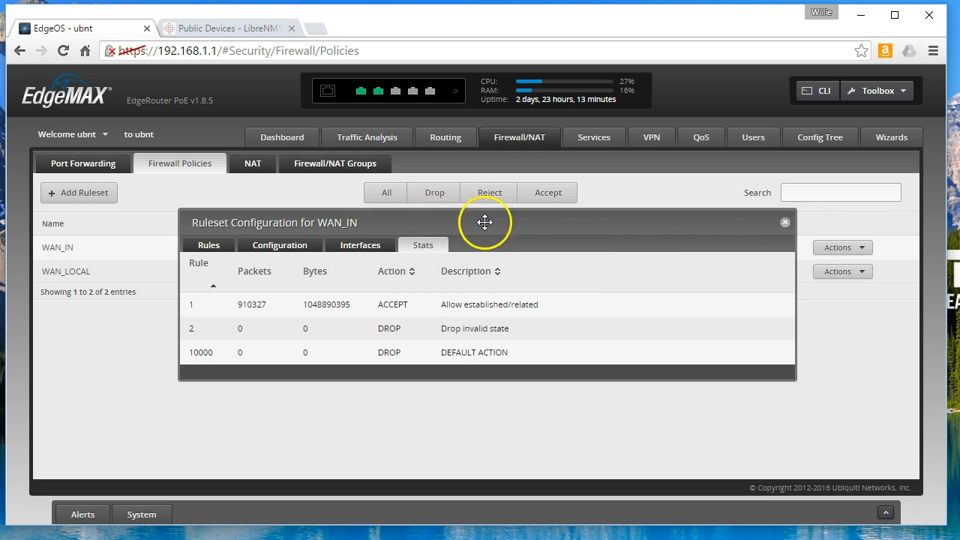
pyautogui.moveTo(622, 220); pyautogui.dragTo(528, 253)
pyautogui.click(855, 249)
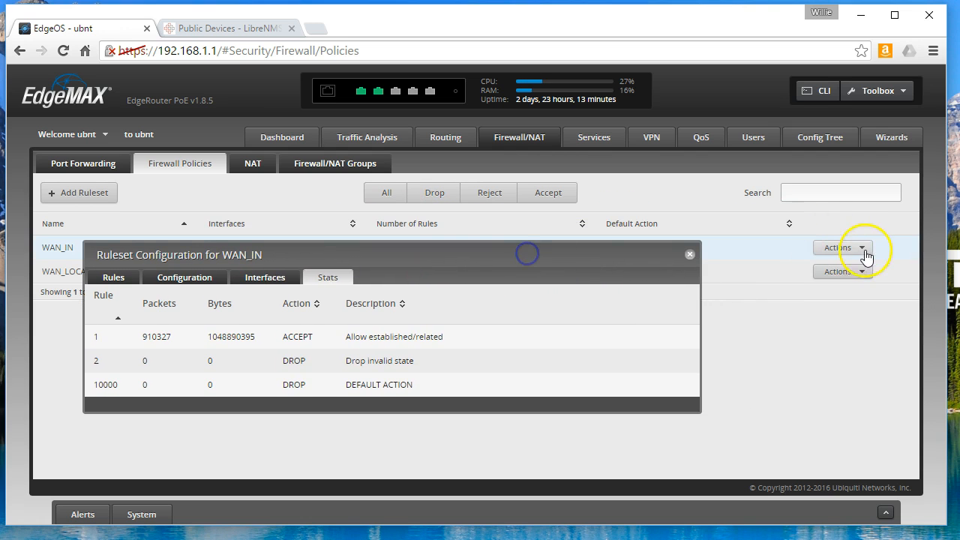
pyautogui.click(841, 334)
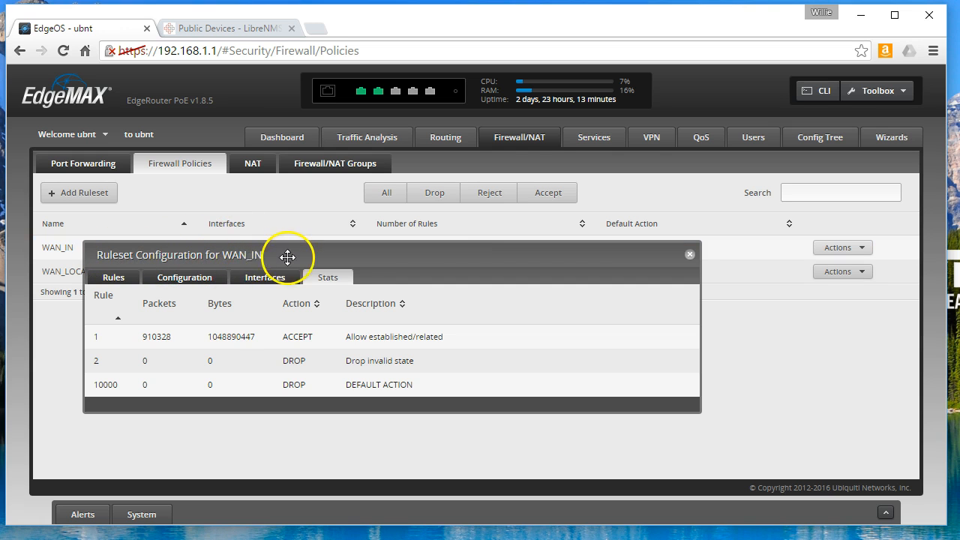
pyautogui.click(839, 251)
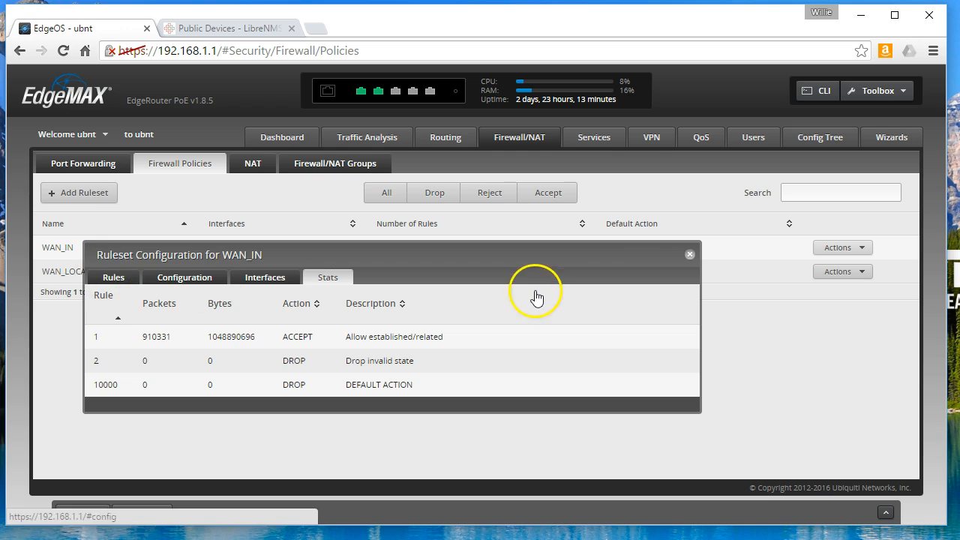
pyautogui.click(838, 246)
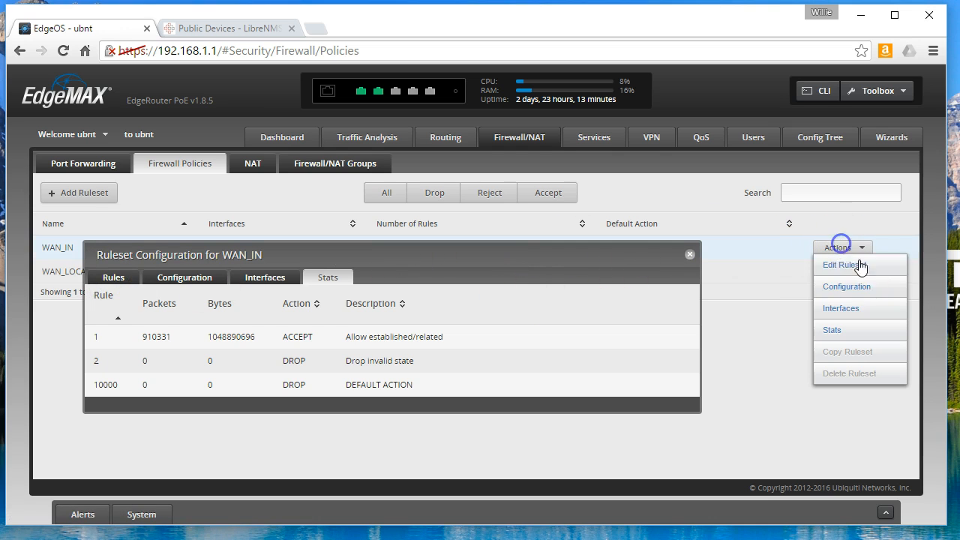
pyautogui.click(845, 291)
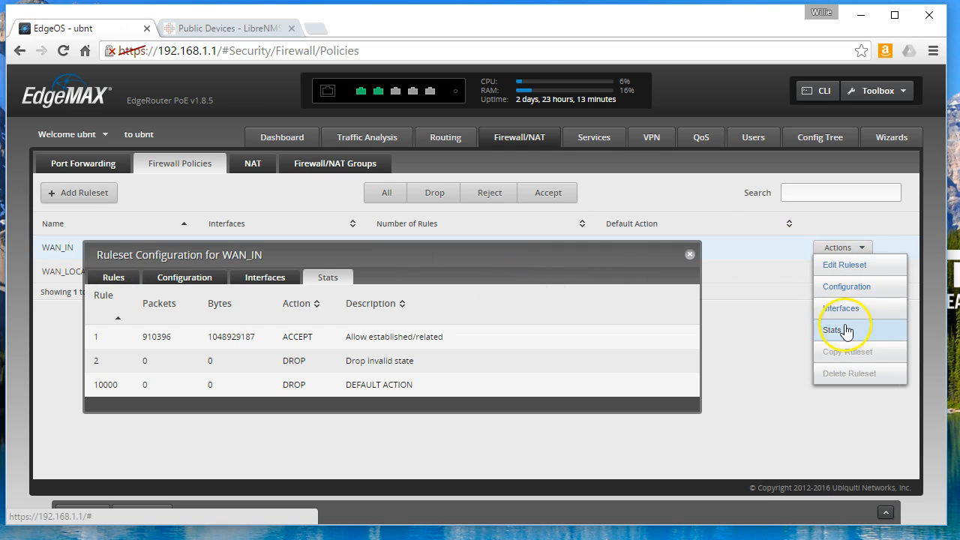
pyautogui.click(260, 248)
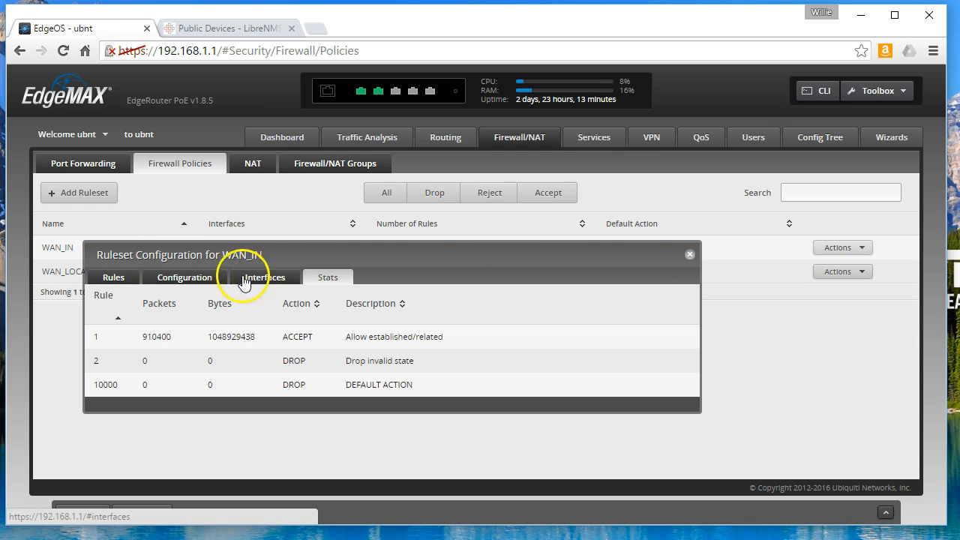
pyautogui.click(834, 252)
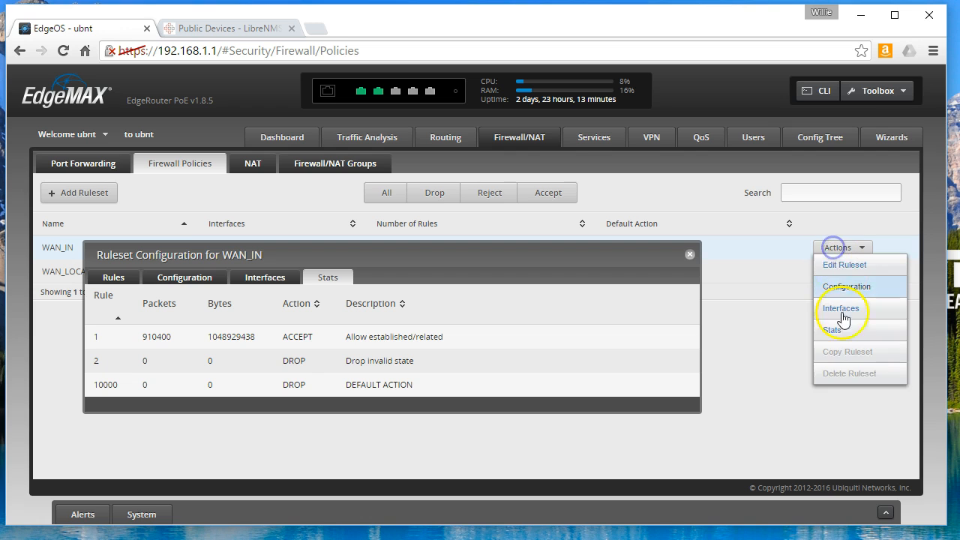
# - Sort WAN_IN's stats by rule number ascending, then switch to its Rules list
pyautogui.moveTo(301, 251); pyautogui.dragTo(425, 217)
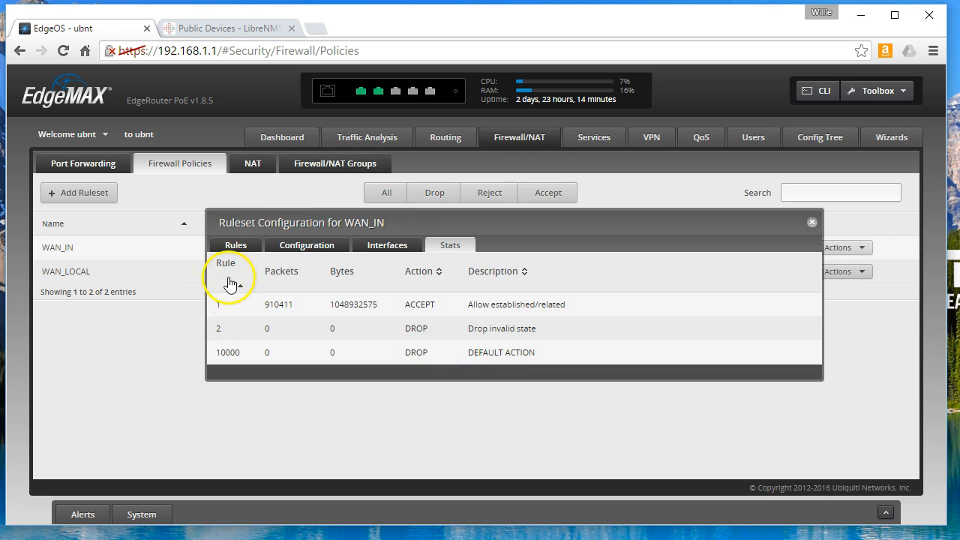
pyautogui.click(239, 289)
pyautogui.click(240, 288)
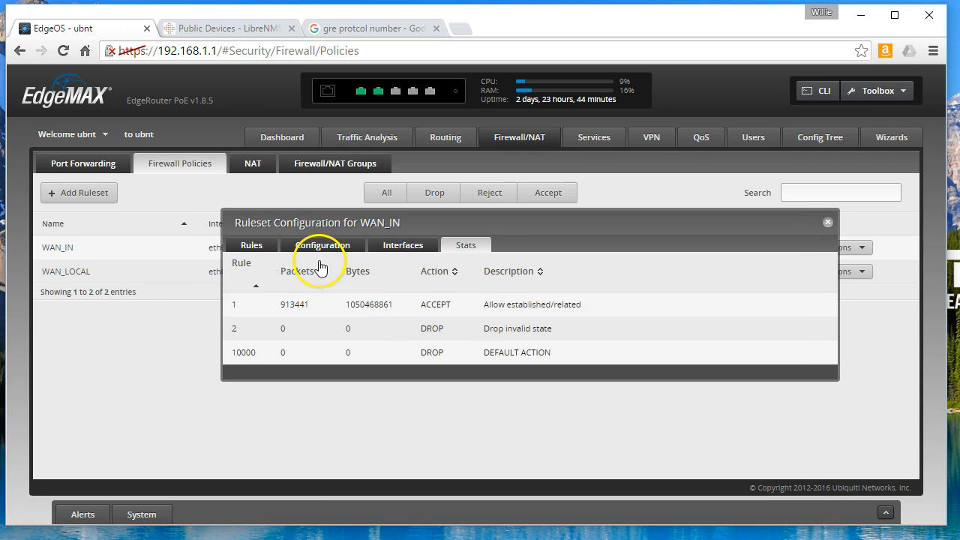
pyautogui.moveTo(338, 217); pyautogui.dragTo(308, 284)
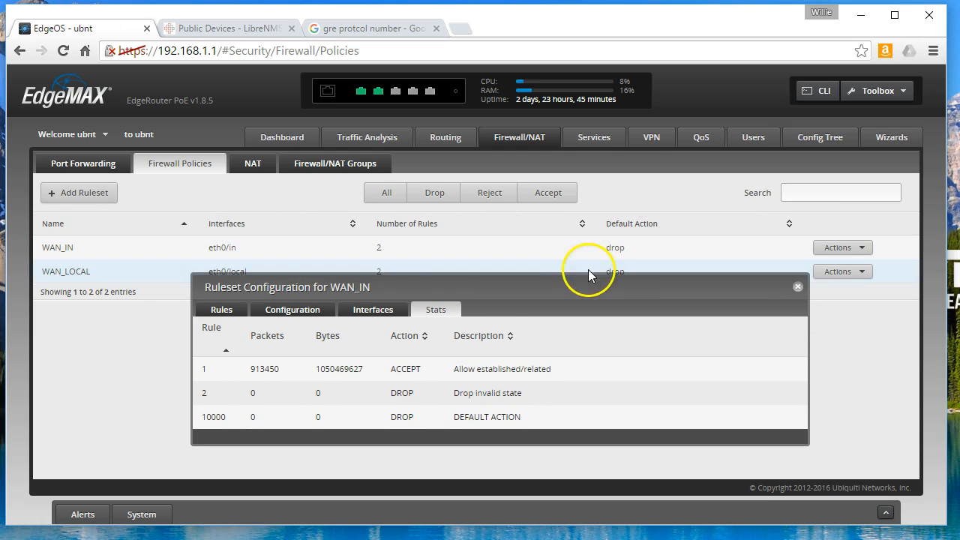
pyautogui.moveTo(561, 293); pyautogui.dragTo(567, 240)
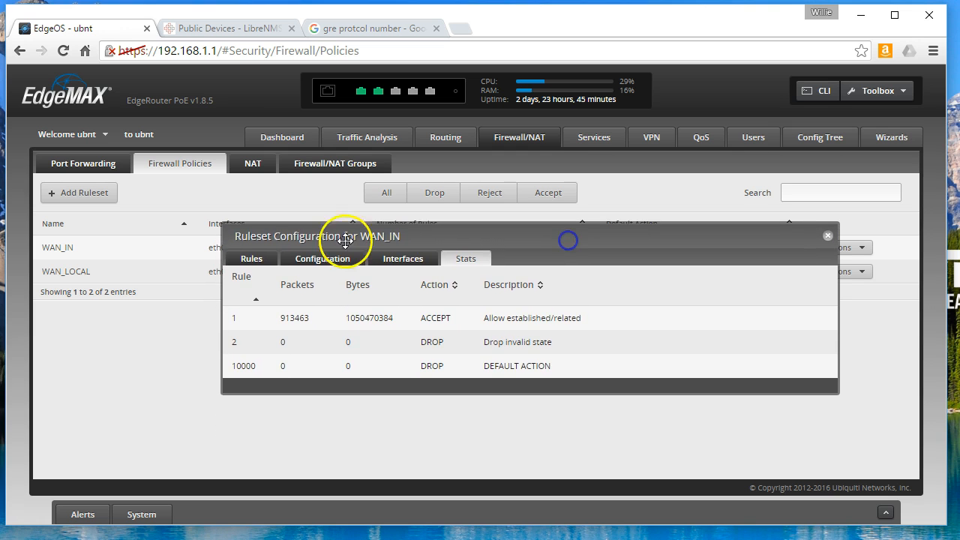
pyautogui.click(267, 258)
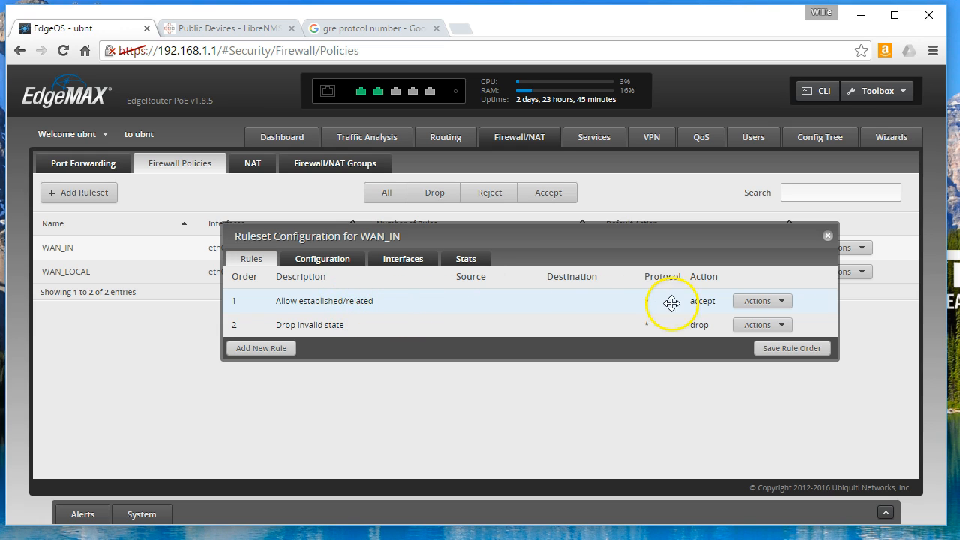
pyautogui.click(460, 257)
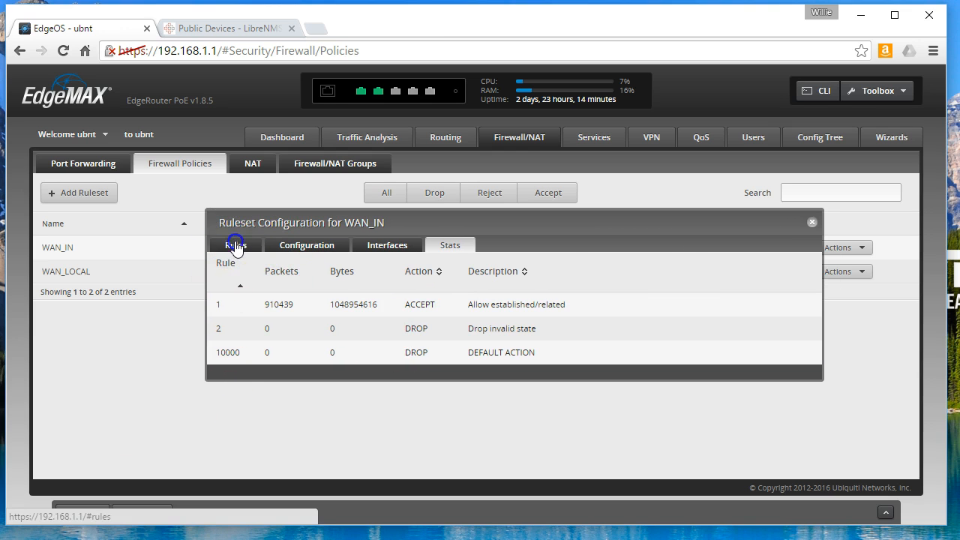
pyautogui.click(236, 244)
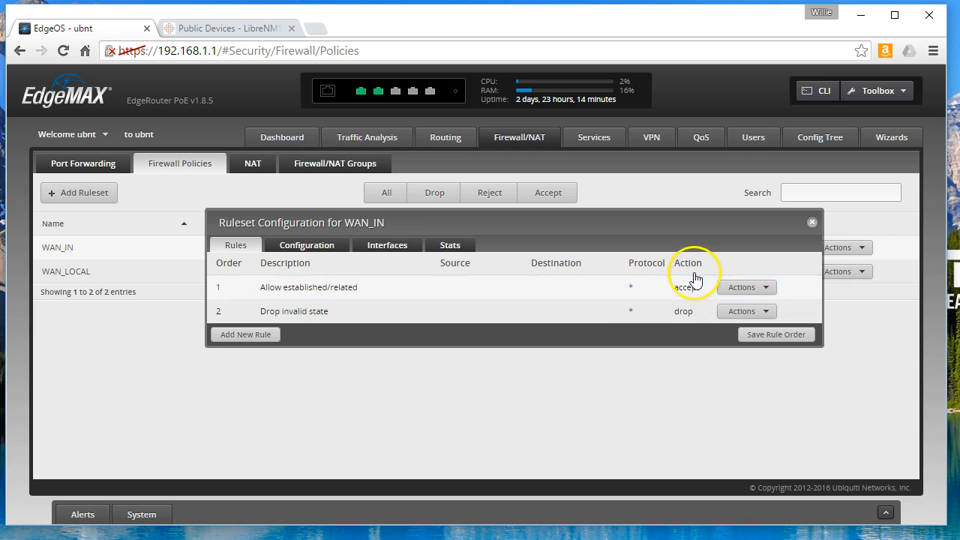
# - Open rule 10's basic settings, then close them without saving
pyautogui.click(744, 289)
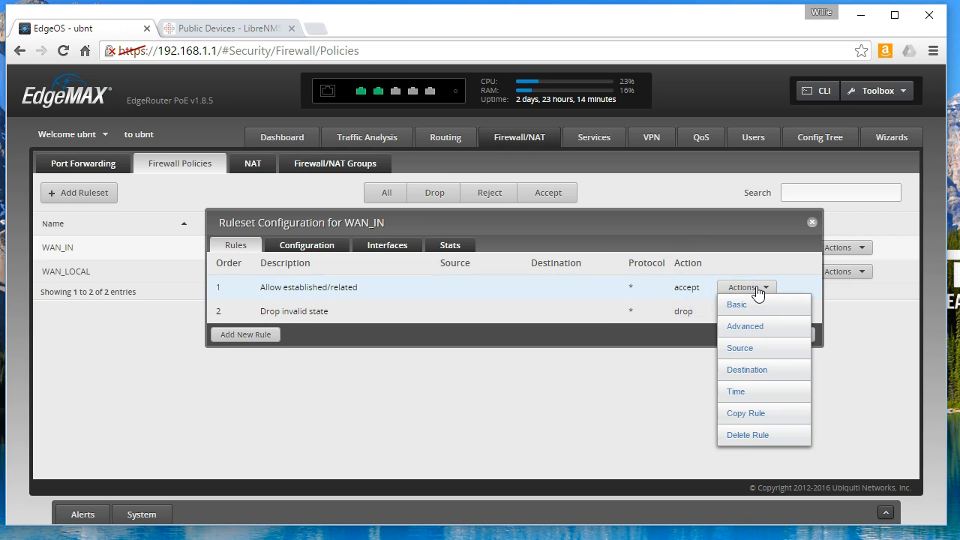
pyautogui.click(800, 268)
pyautogui.click(750, 297)
pyautogui.click(739, 303)
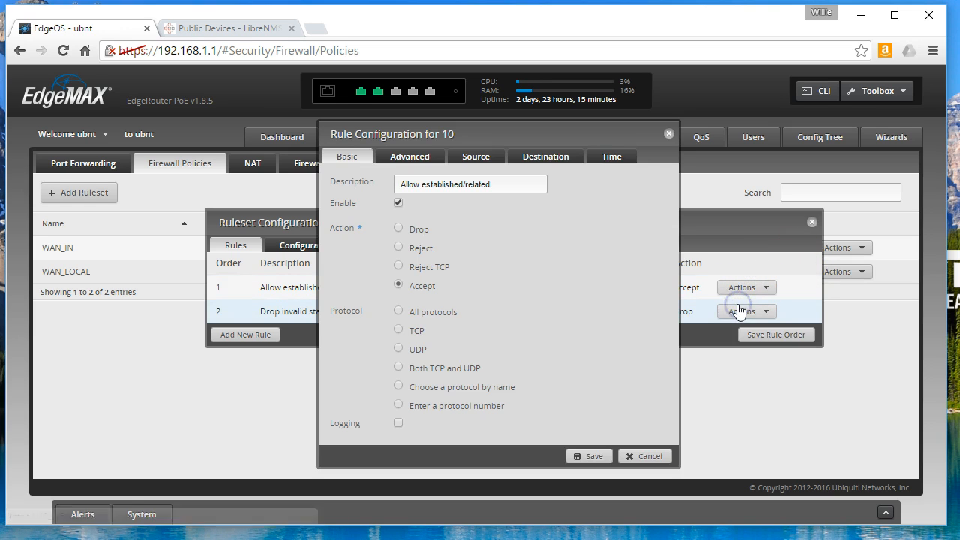
pyautogui.click(668, 133)
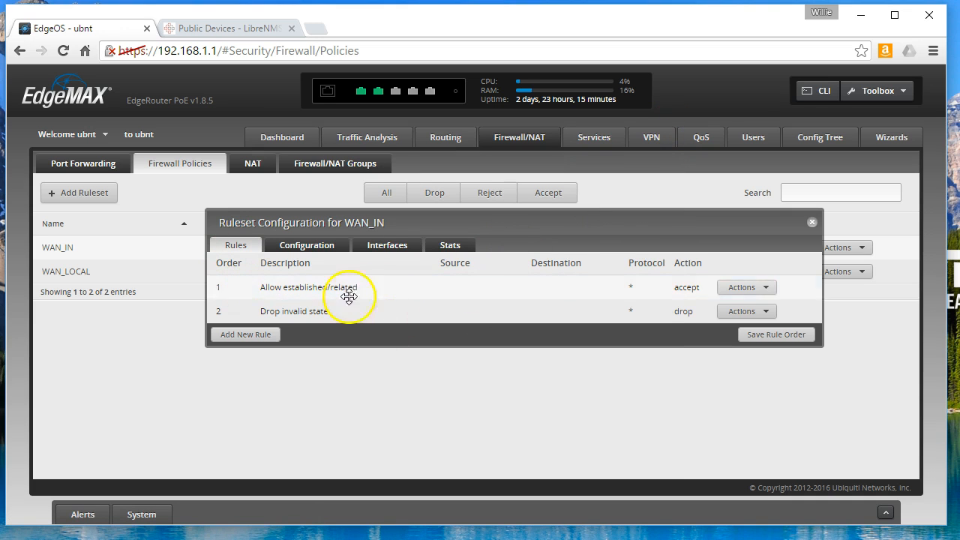
# - Show WAN_IN's Configuration: description 'WAN to internal', default action Drop
pyautogui.moveTo(400, 218); pyautogui.dragTo(377, 235)
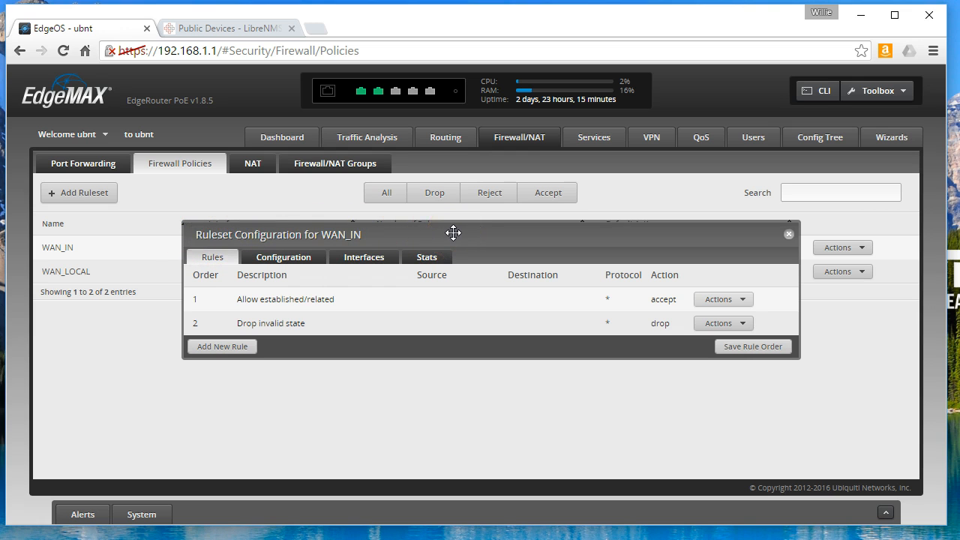
pyautogui.moveTo(424, 227); pyautogui.dragTo(442, 223)
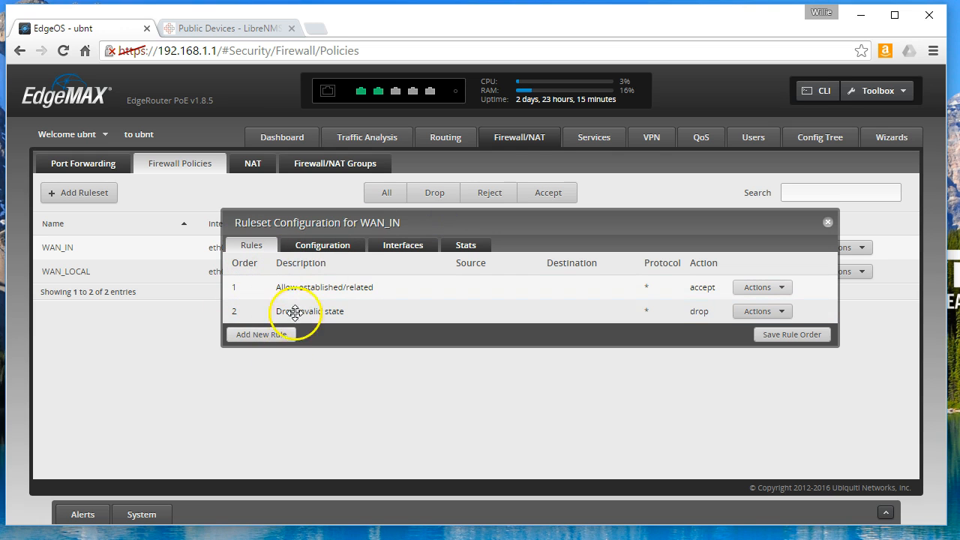
pyautogui.click(332, 246)
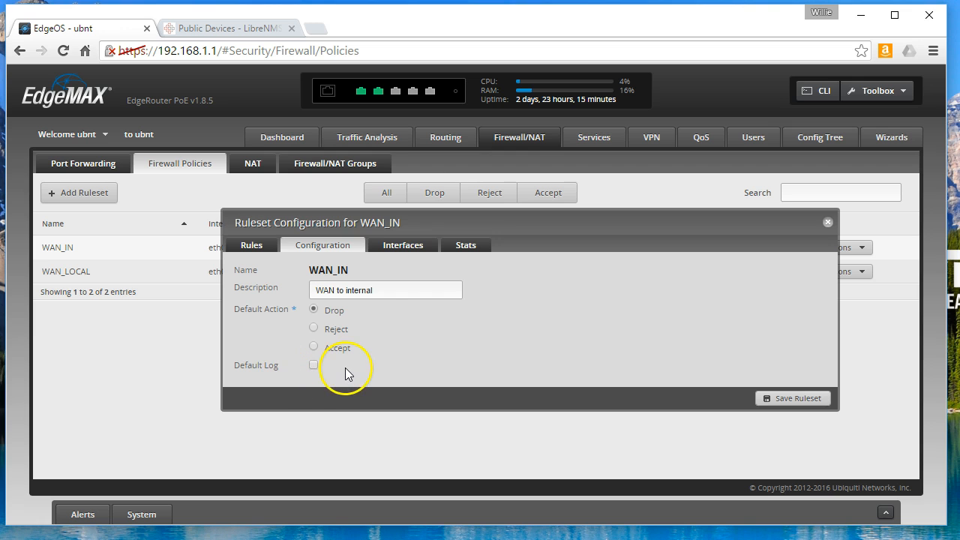
# - Show WAN_IN's Interfaces view, applied to eth0 in the 'in' direction
pyautogui.click(405, 246)
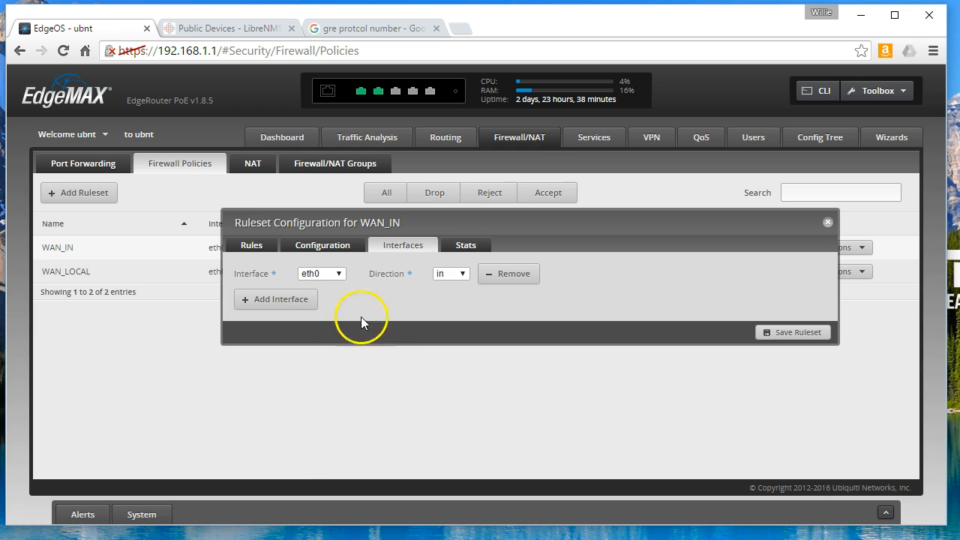
# - Review eth0's Direction choices and leave it set to 'in'
pyautogui.click(457, 275)
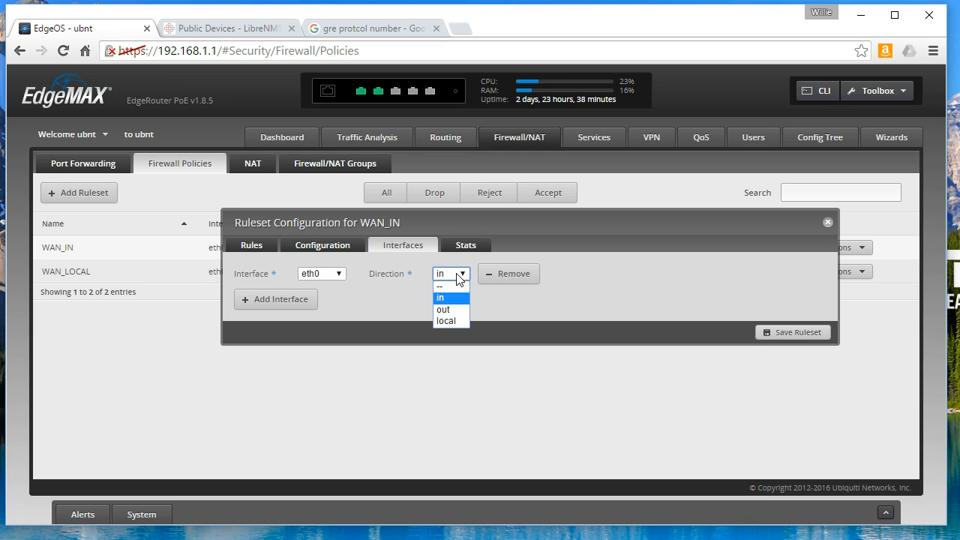
pyautogui.click(386, 305)
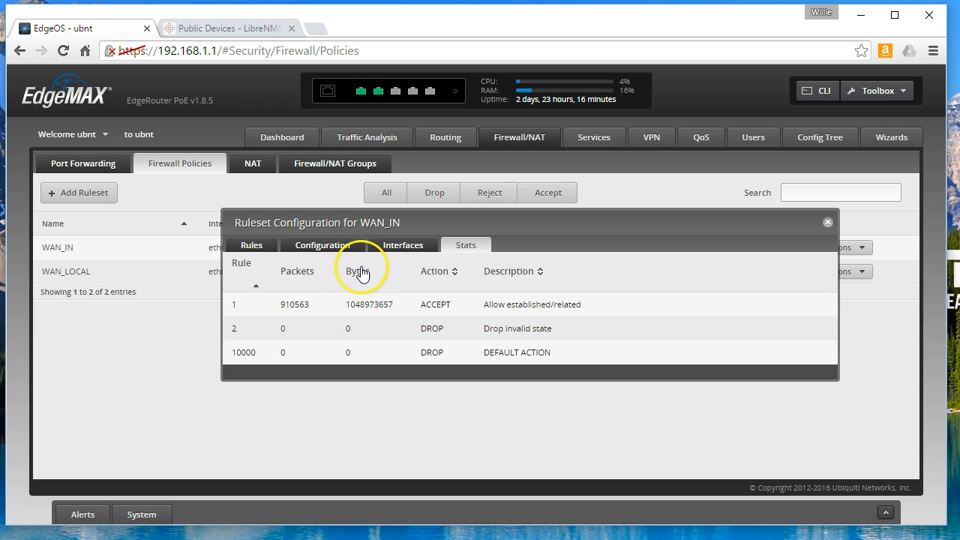
# - Return to WAN_IN's Rules list and open the Allow established/related rule's basic settings
pyautogui.click(409, 245)
pyautogui.click(327, 245)
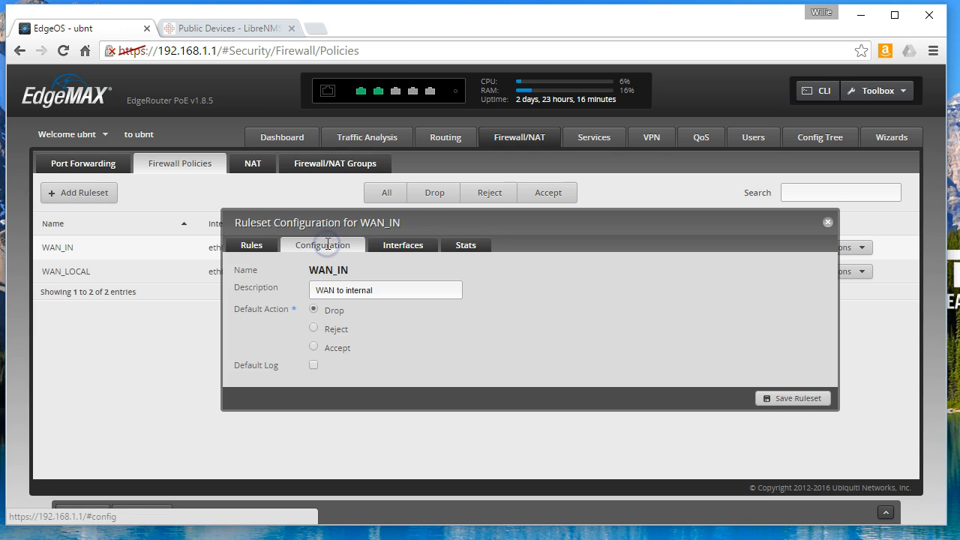
pyautogui.click(262, 243)
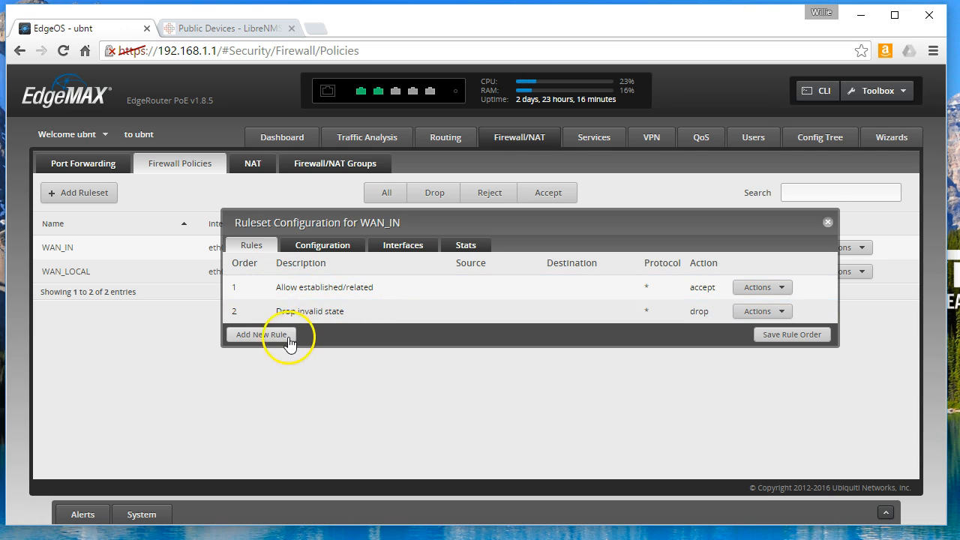
pyautogui.click(782, 291)
pyautogui.click(275, 297)
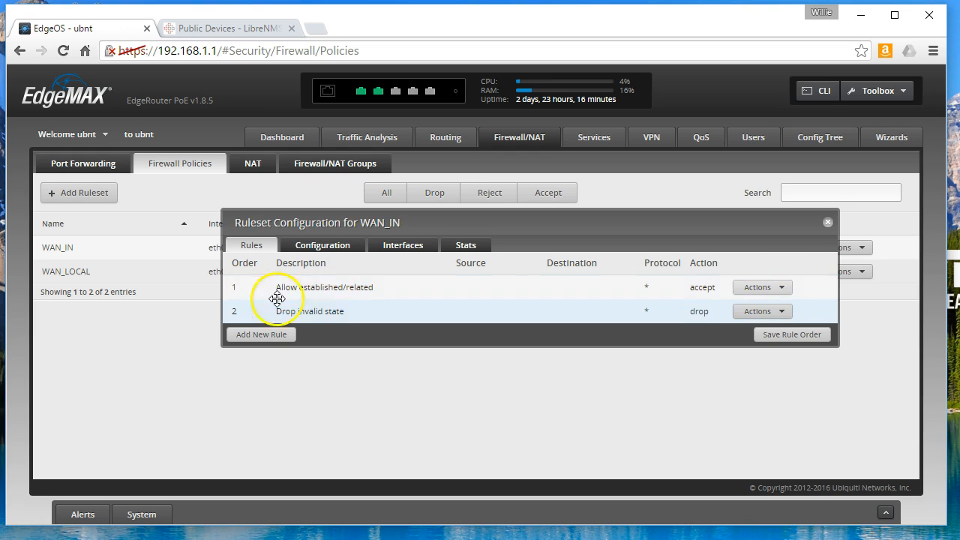
pyautogui.click(759, 290)
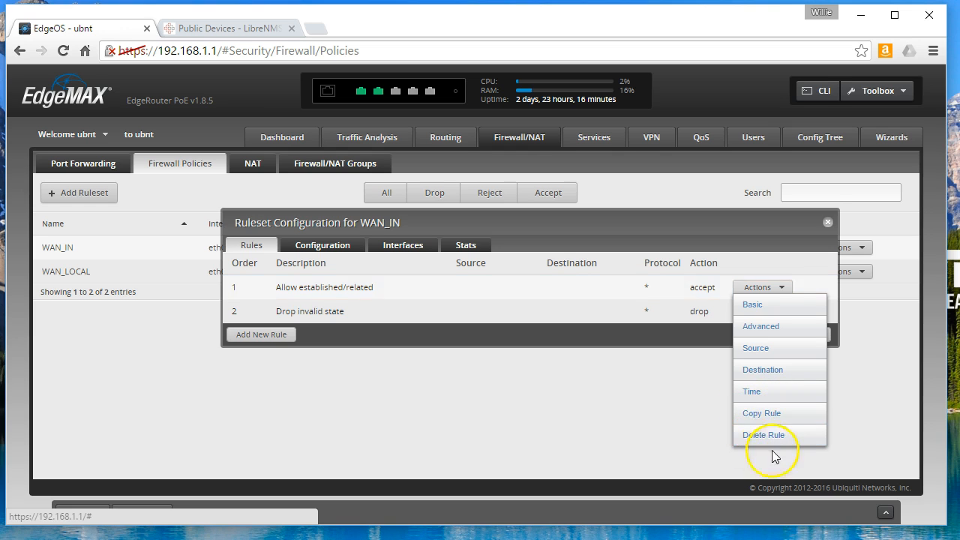
pyautogui.click(757, 307)
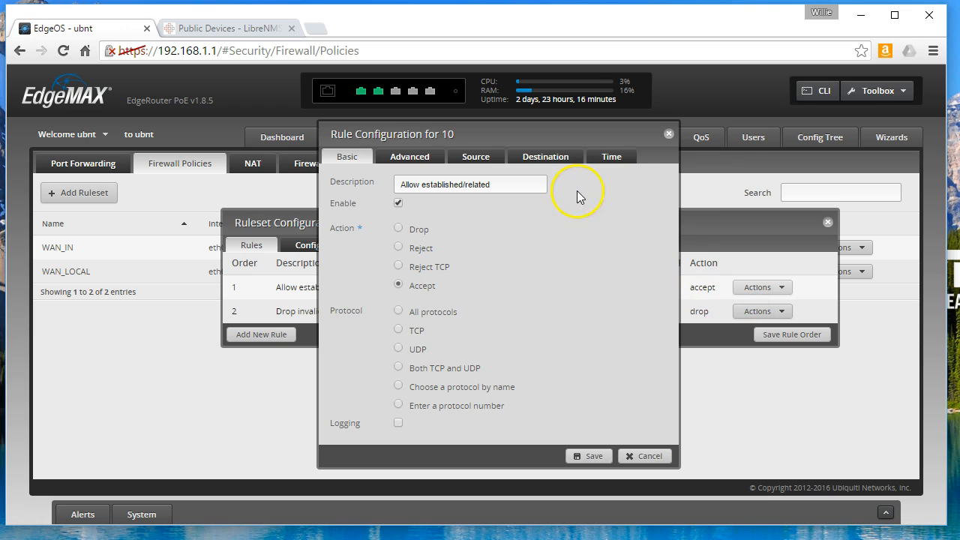
pyautogui.click(759, 288)
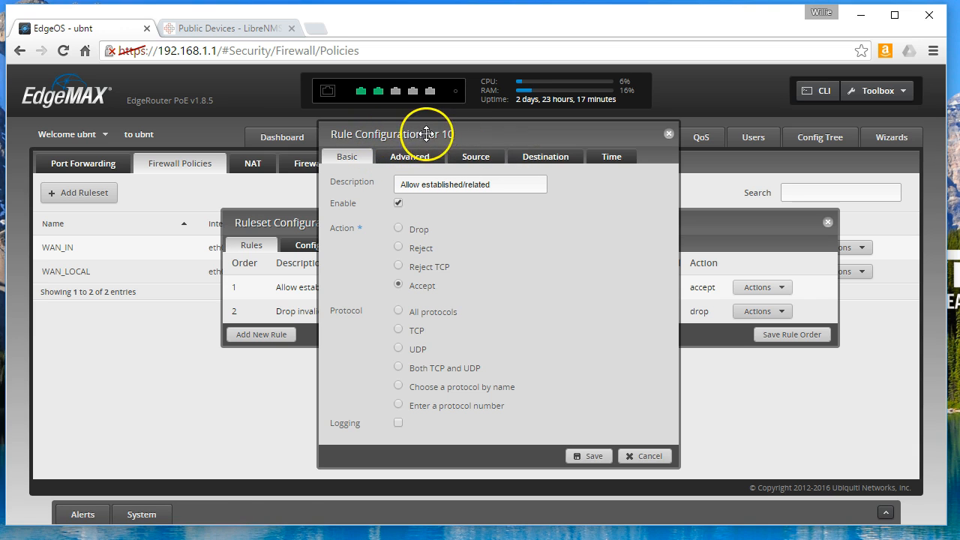
pyautogui.moveTo(411, 134); pyautogui.dragTo(428, 130)
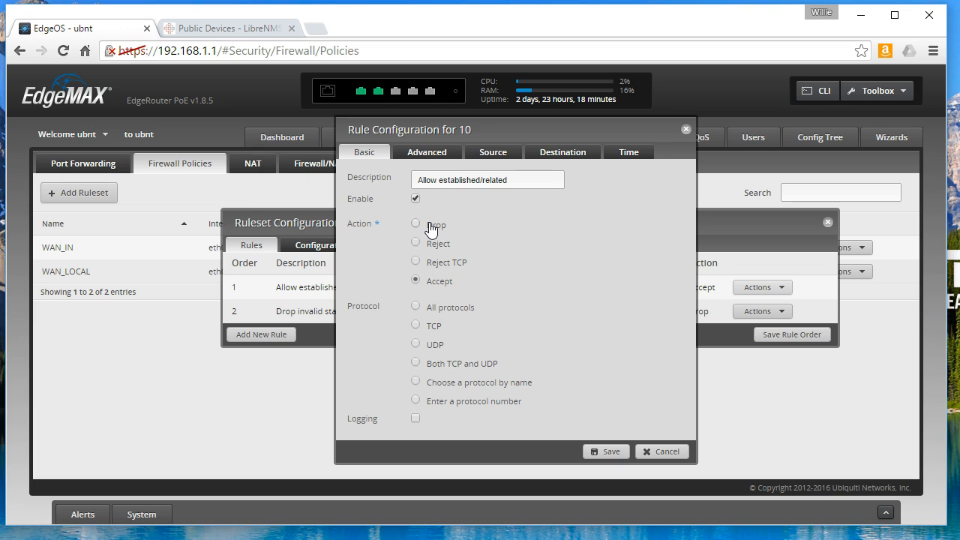
pyautogui.click(529, 244)
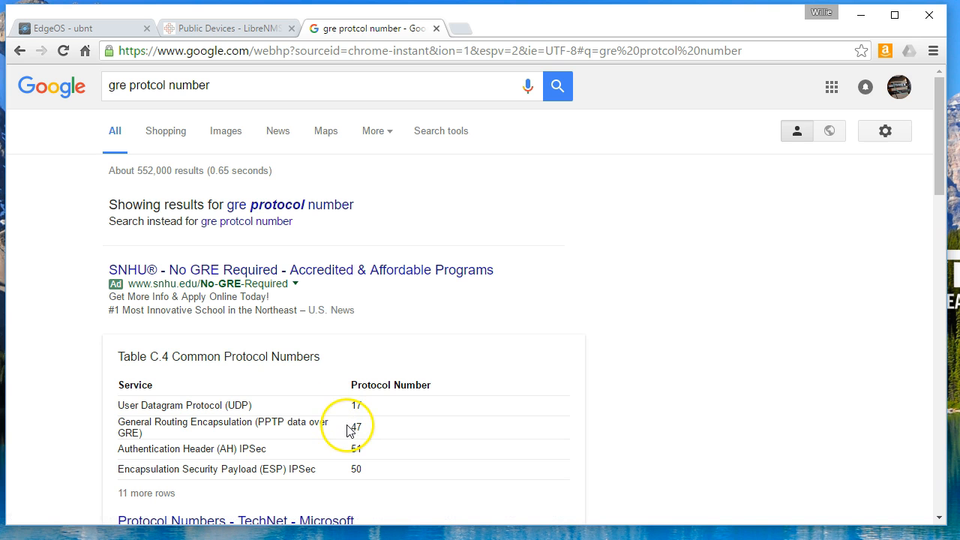
# - Highlight GRE's protocol number 47 in the results, then go back to EdgeOS
pyautogui.moveTo(349, 427); pyautogui.dragTo(205, 84)
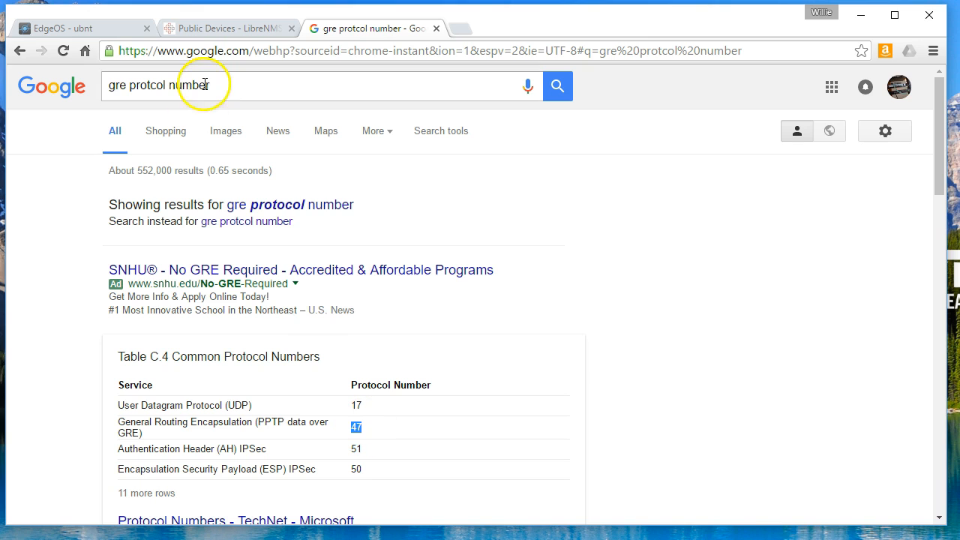
pyautogui.click(106, 30)
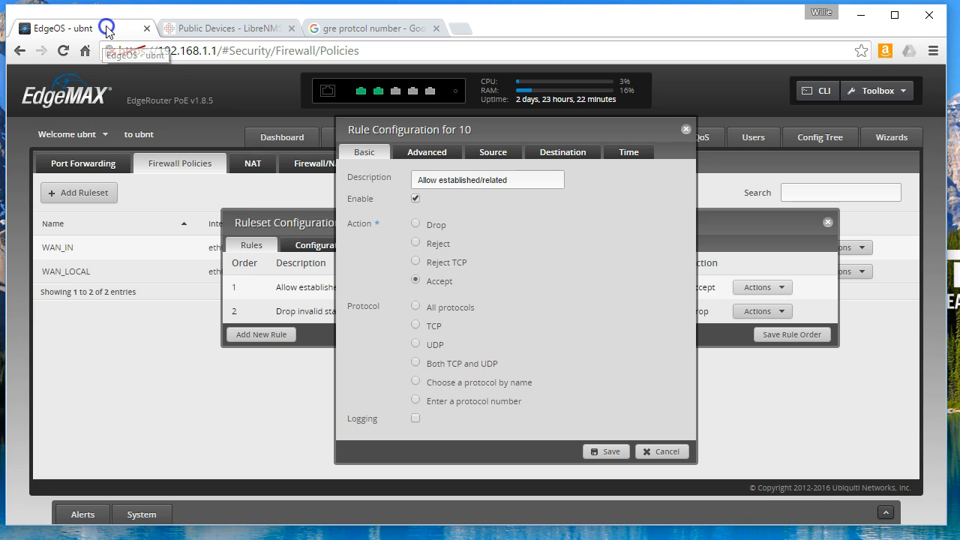
# - Show rule 10's Advanced matching options: State, Recent, IPsec, P2P and Application
pyautogui.click(420, 154)
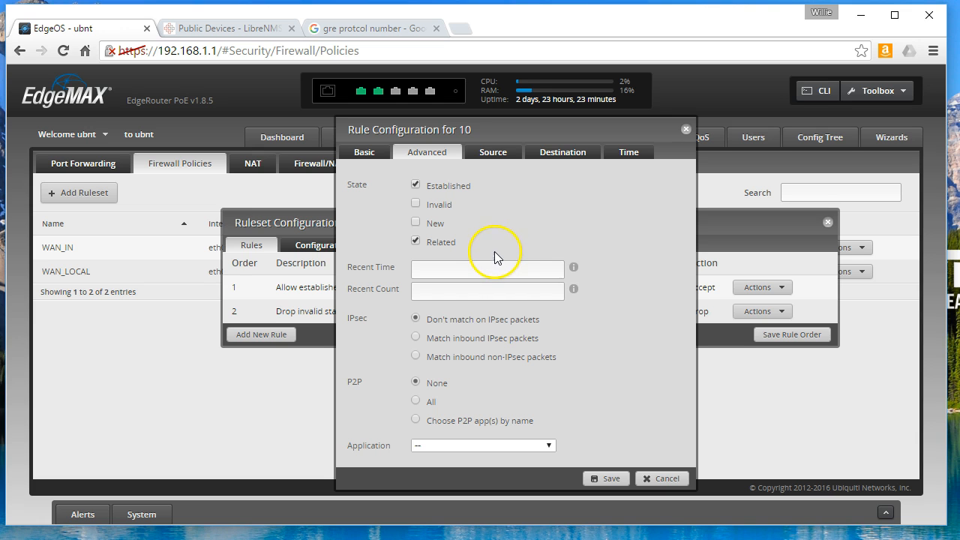
pyautogui.moveTo(573, 268)
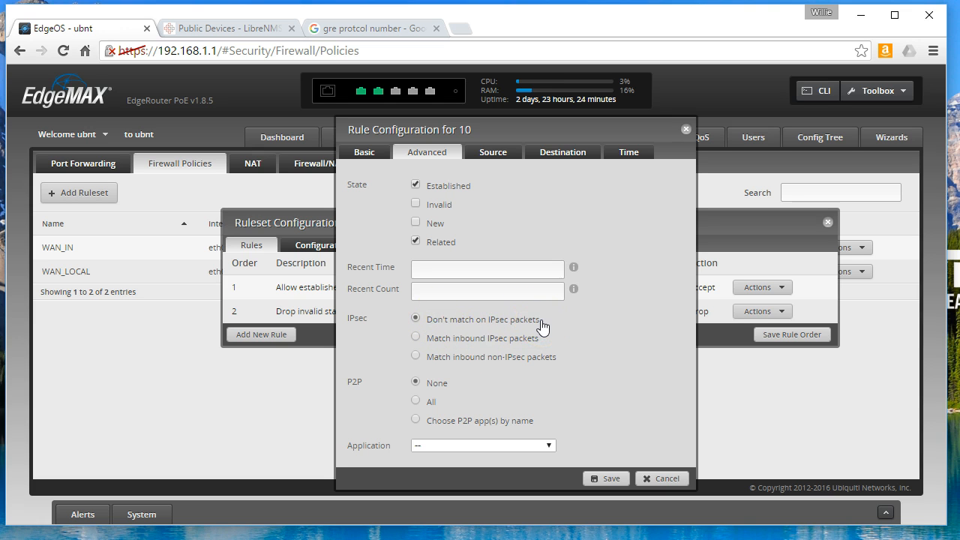
# - Look at the peer-to-peer application choices for rule 10, then set P2P matching back to None
pyautogui.click(494, 328)
pyautogui.click(481, 423)
pyautogui.scroll(-2, 531, 428)
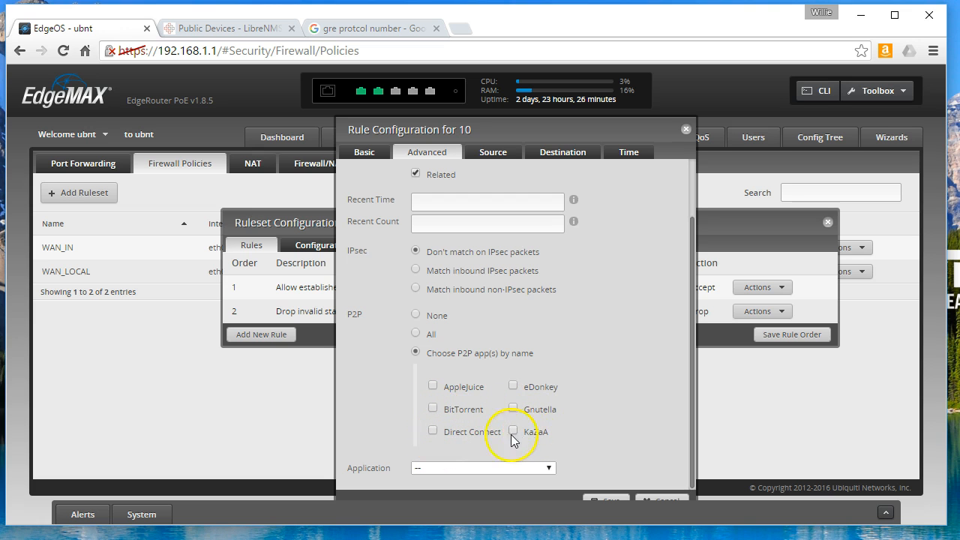
pyautogui.click(416, 316)
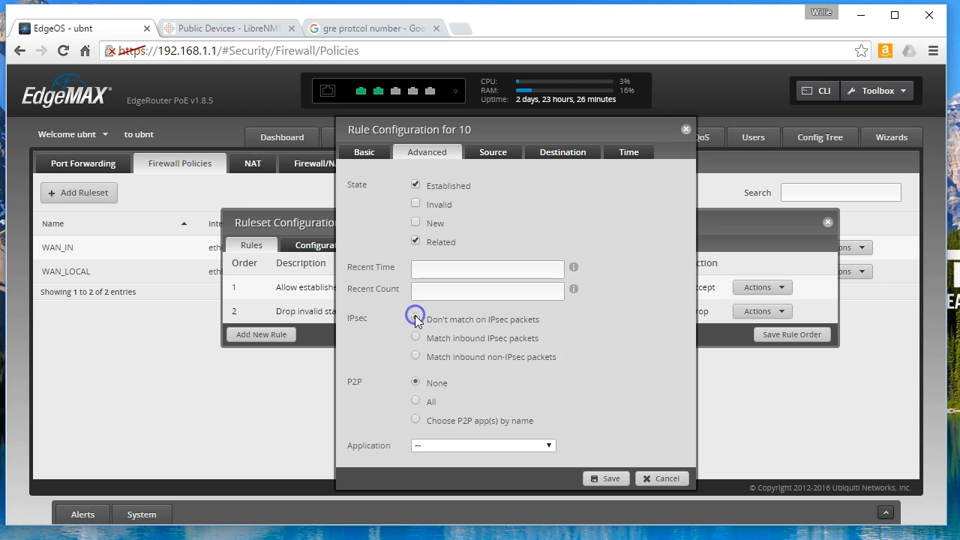
# - Scroll through the Application category list and close it with "--" still selected
pyautogui.click(533, 444)
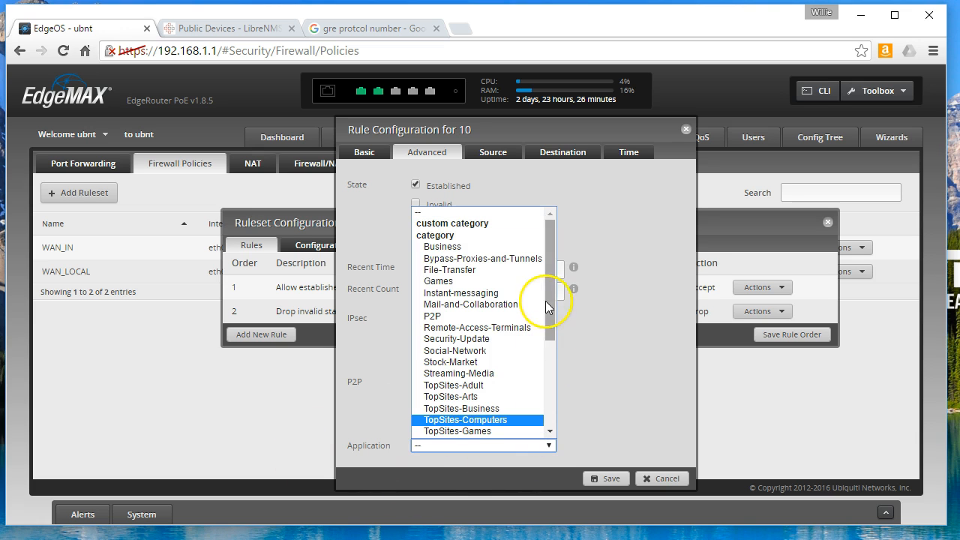
pyautogui.moveTo(547, 290); pyautogui.dragTo(557, 265)
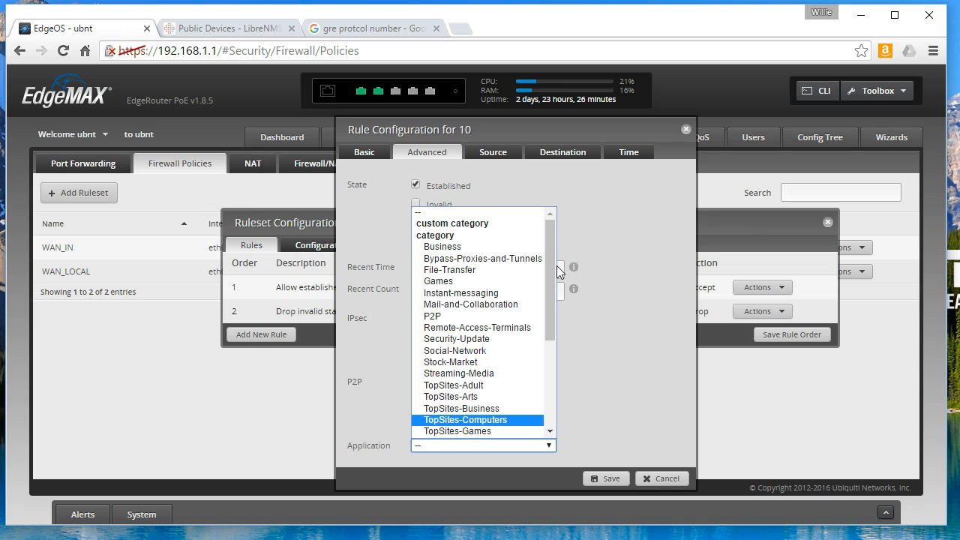
pyautogui.click(550, 225)
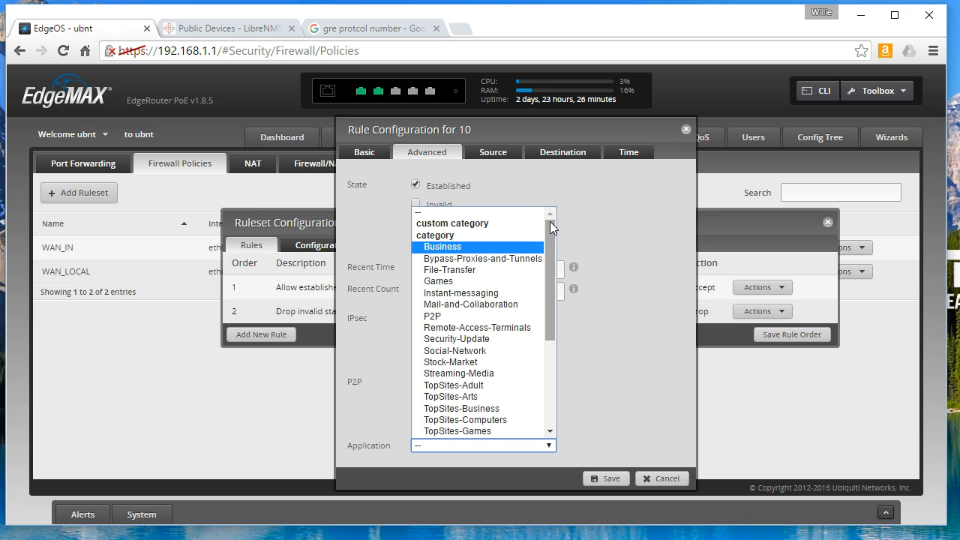
pyautogui.moveTo(550, 225); pyautogui.dragTo(547, 352)
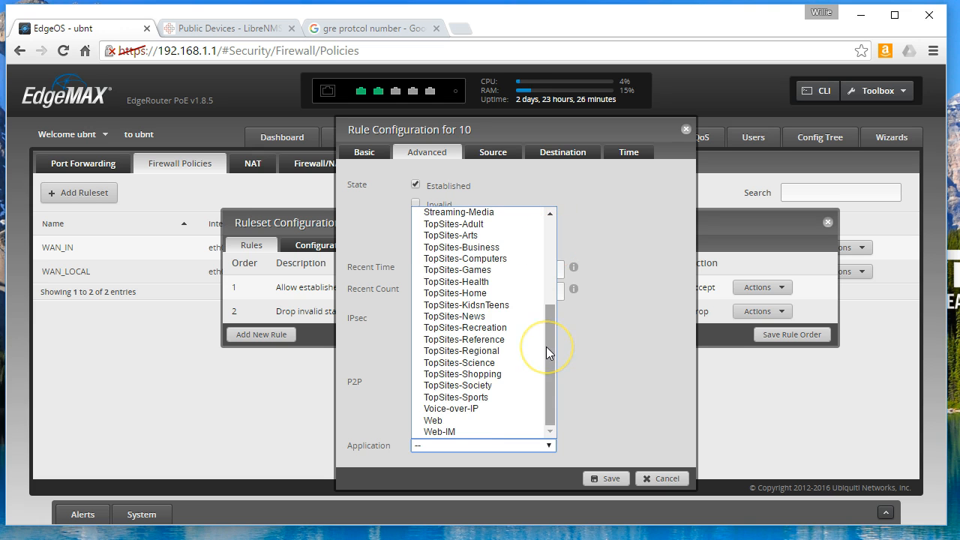
pyautogui.moveTo(546, 346); pyautogui.dragTo(554, 271)
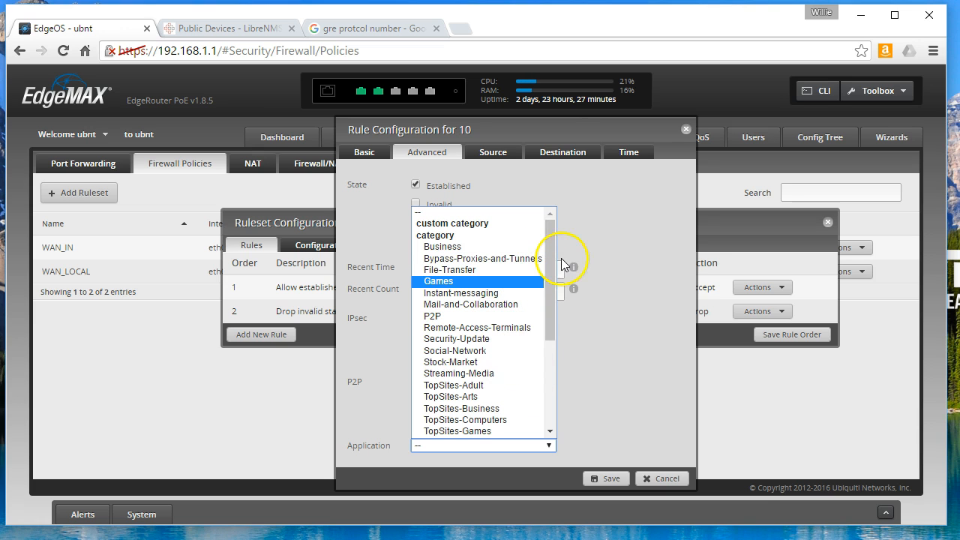
pyautogui.moveTo(551, 243); pyautogui.dragTo(550, 349)
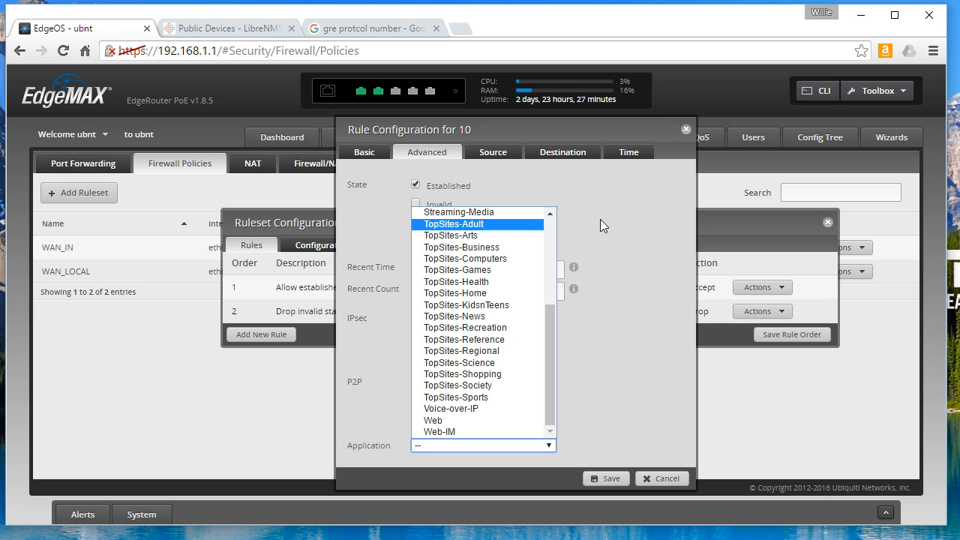
pyautogui.moveTo(551, 341); pyautogui.dragTo(549, 238)
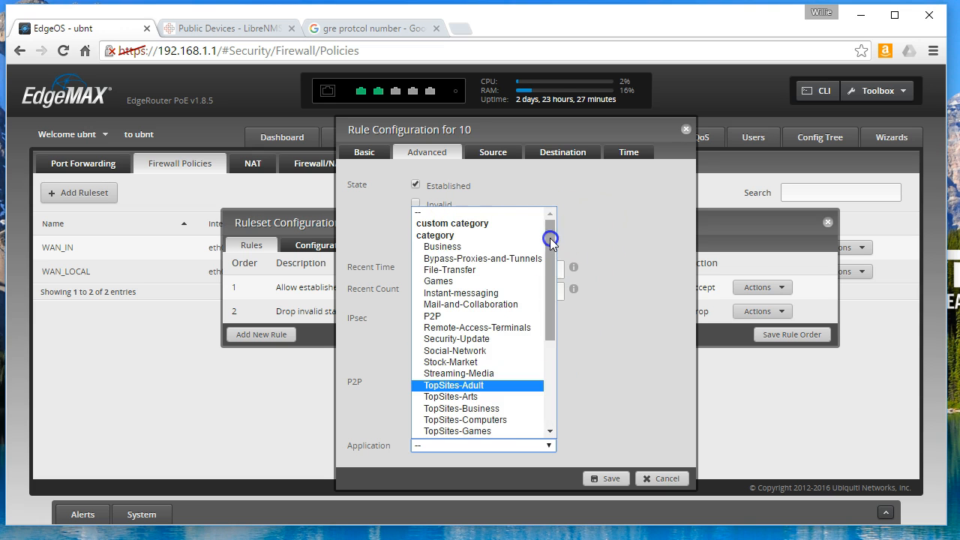
pyautogui.click(487, 217)
pyautogui.click(617, 257)
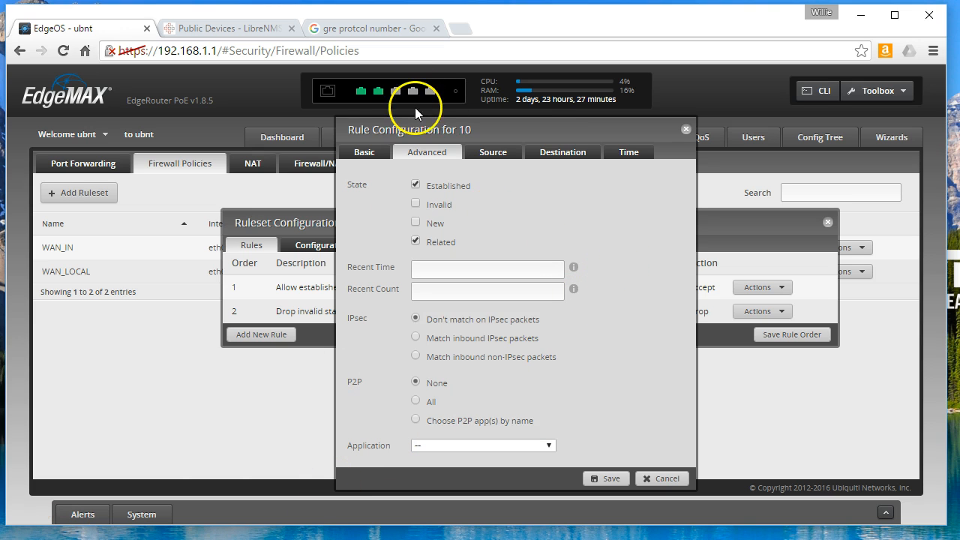
# - Show rule 10's Source matching settings, where address, port and MAC address are blank
pyautogui.click(500, 154)
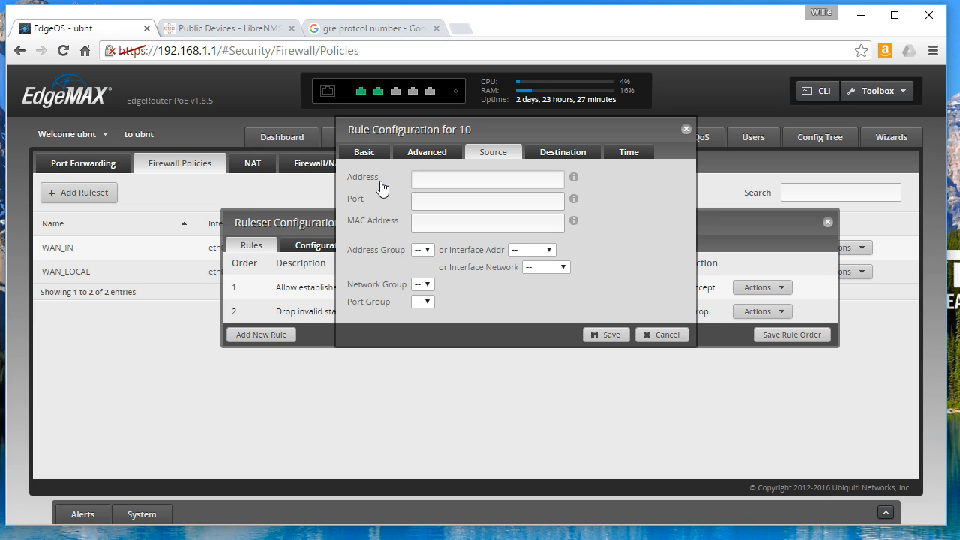
pyautogui.click(422, 179)
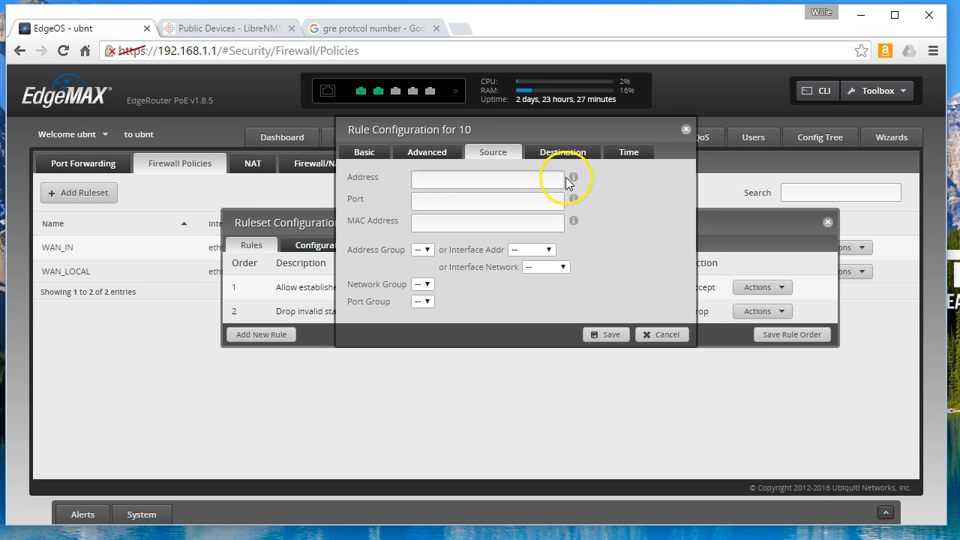
pyautogui.moveTo(573, 178)
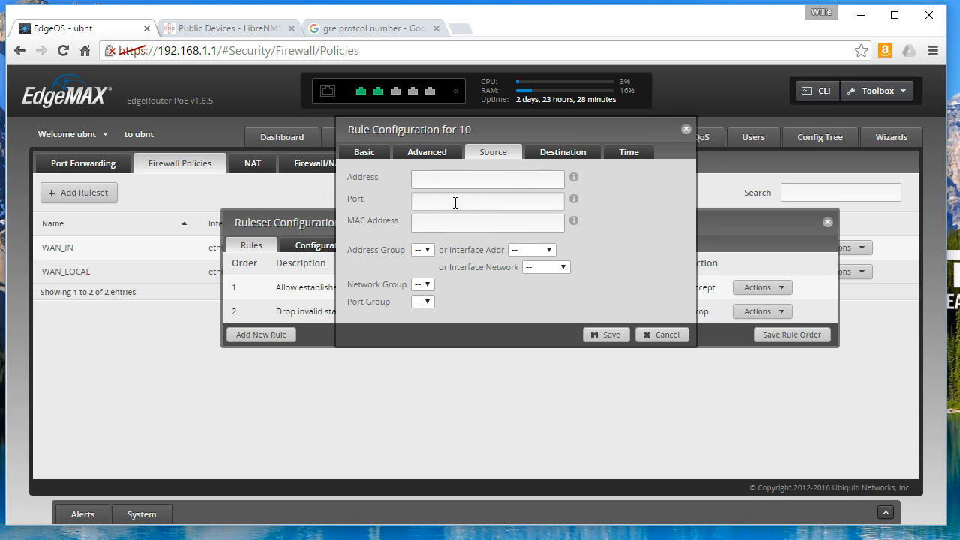
pyautogui.moveTo(574, 202)
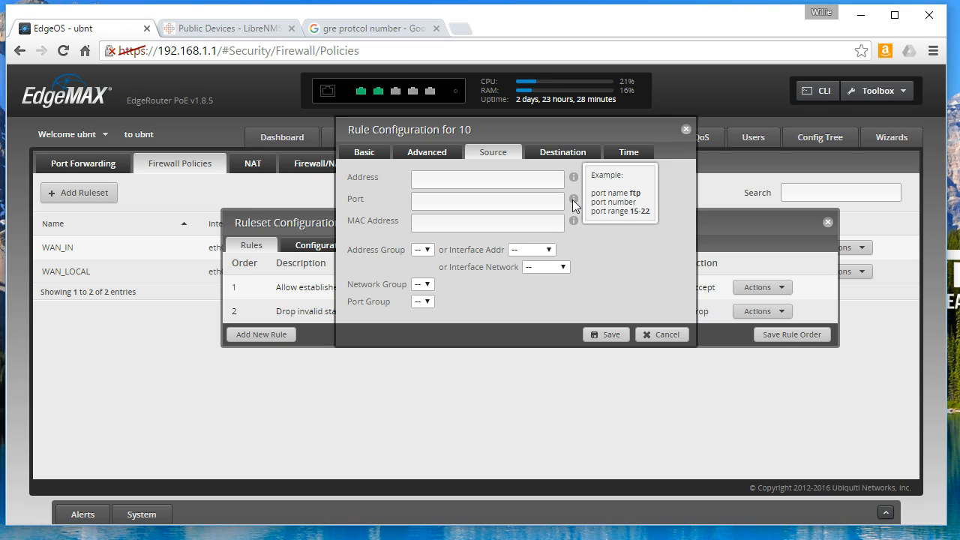
pyautogui.moveTo(575, 222)
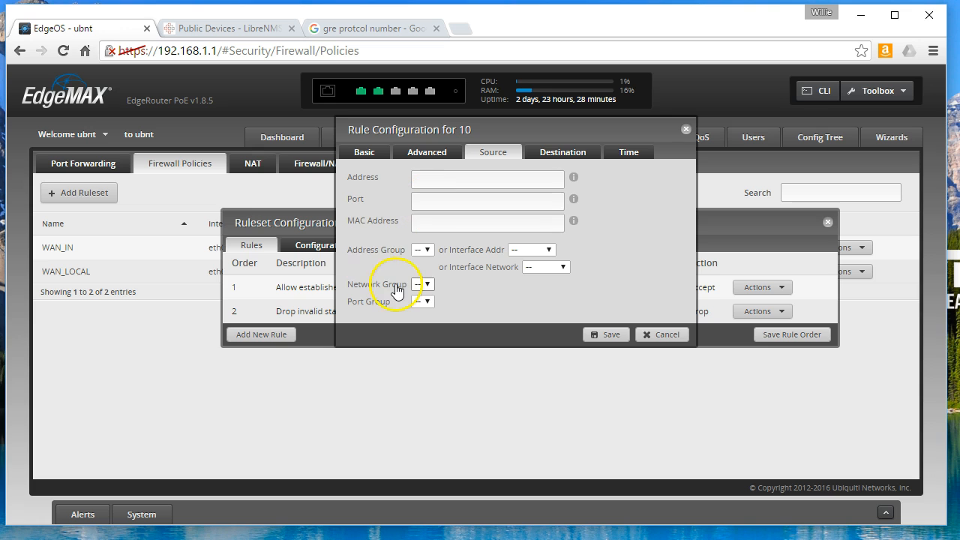
# - Check the source address group and Interface Addr lists, leaving both unset
pyautogui.click(428, 251)
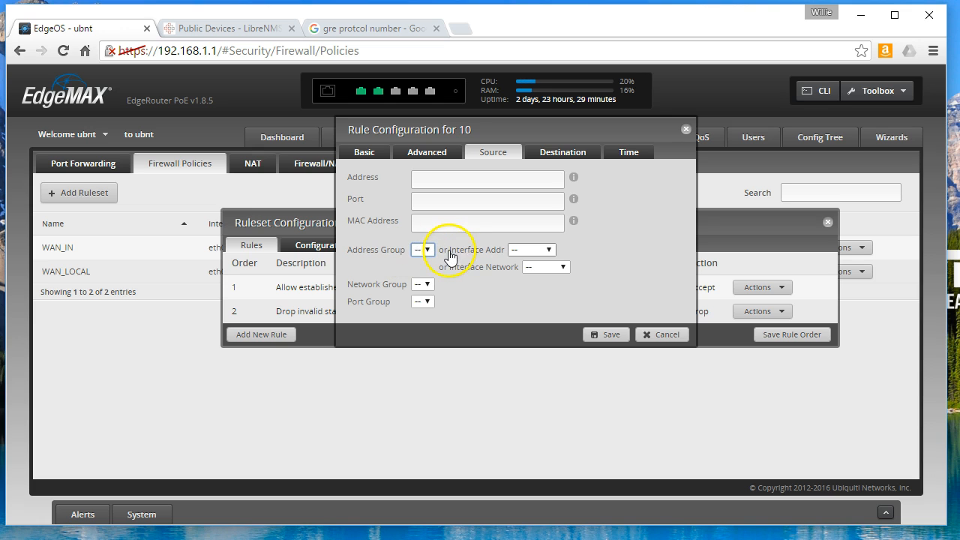
pyautogui.click(552, 251)
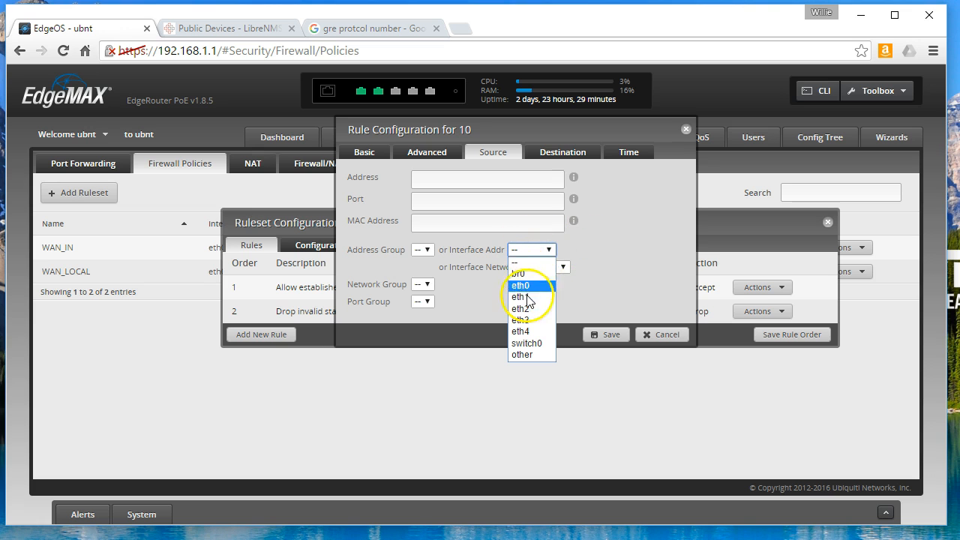
pyautogui.click(602, 239)
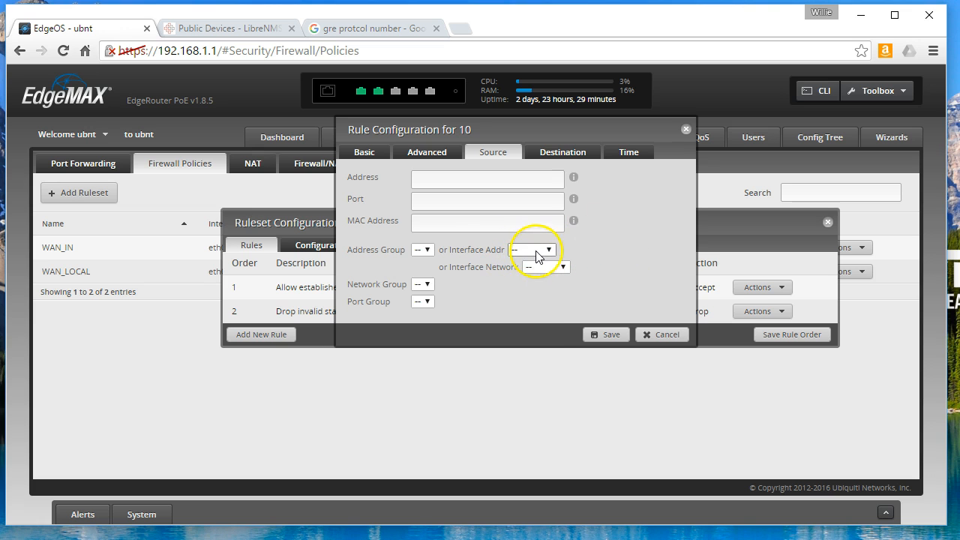
pyautogui.click(536, 251)
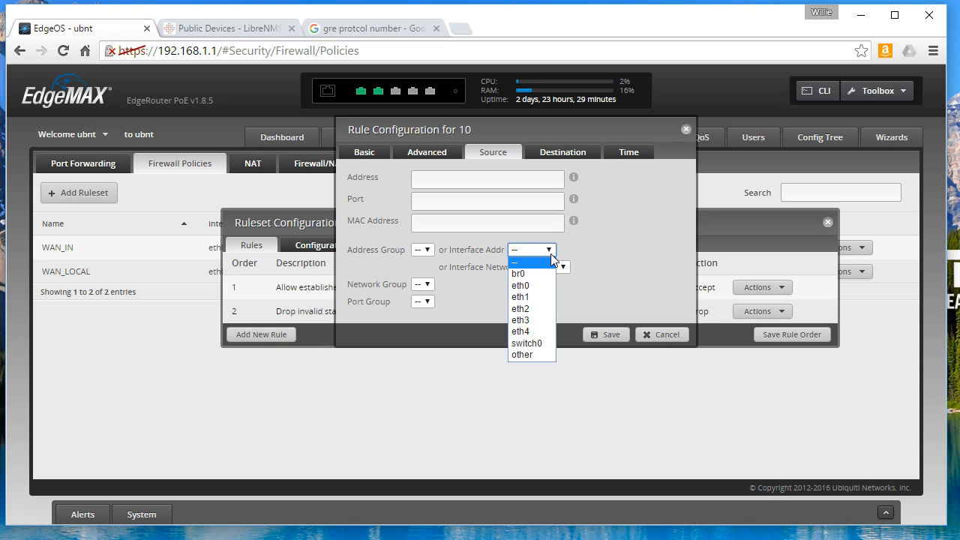
pyautogui.click(589, 241)
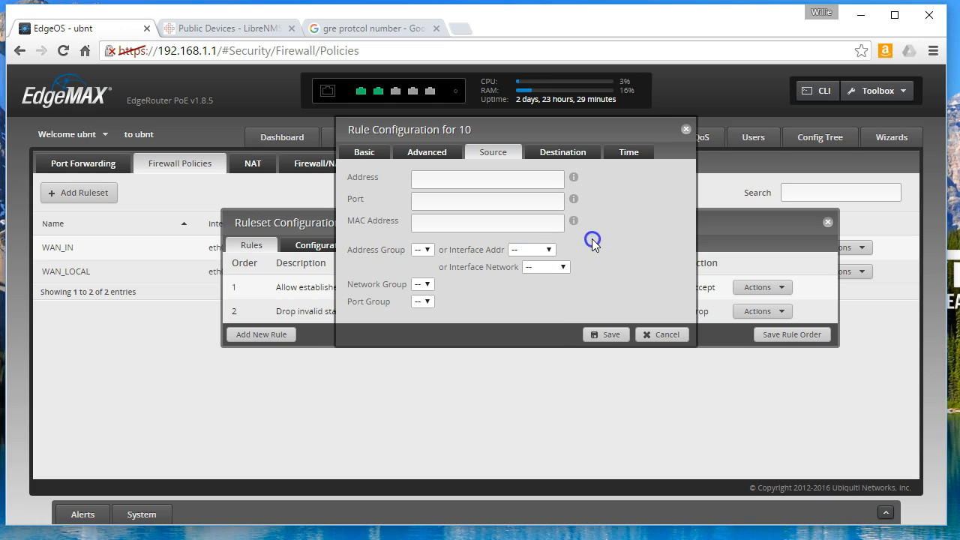
# - Leave source Interface Network, Network Group and Port Group unset, then show Destination settings
pyautogui.click(558, 268)
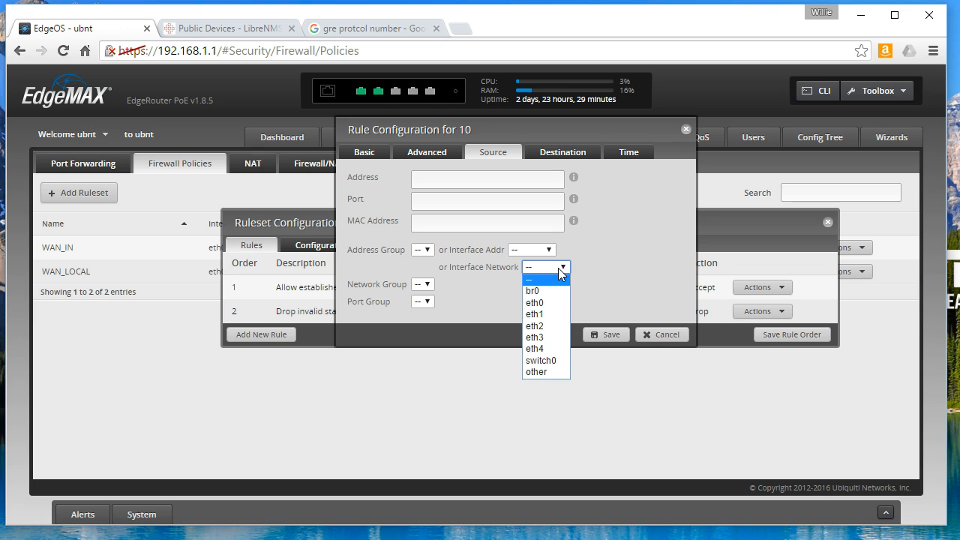
pyautogui.click(615, 244)
pyautogui.click(425, 285)
pyautogui.click(426, 284)
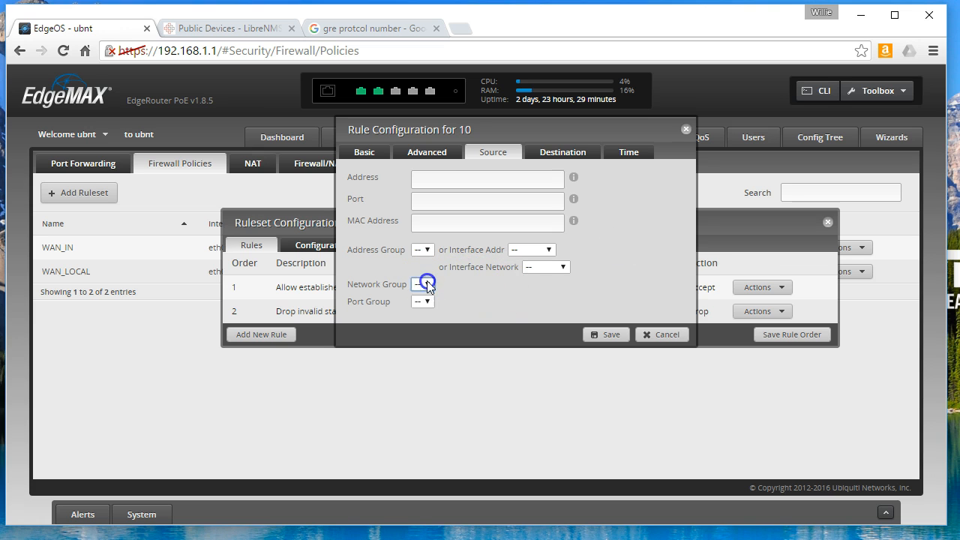
pyautogui.moveTo(461, 128); pyautogui.dragTo(410, 156)
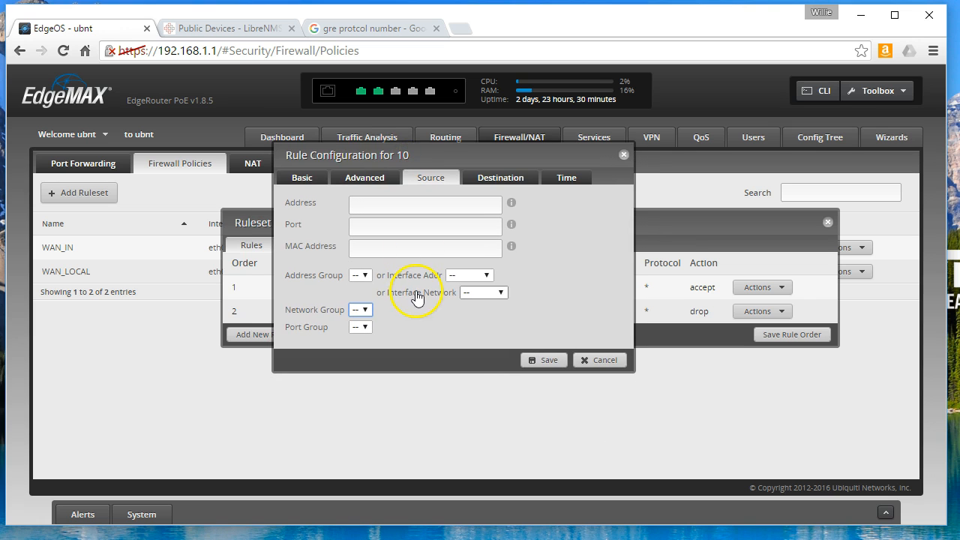
pyautogui.click(366, 328)
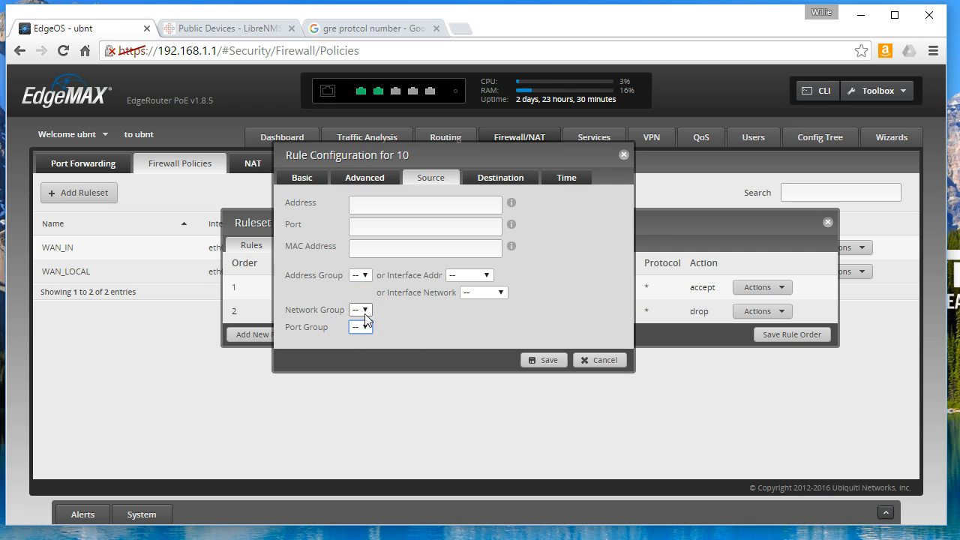
pyautogui.click(495, 180)
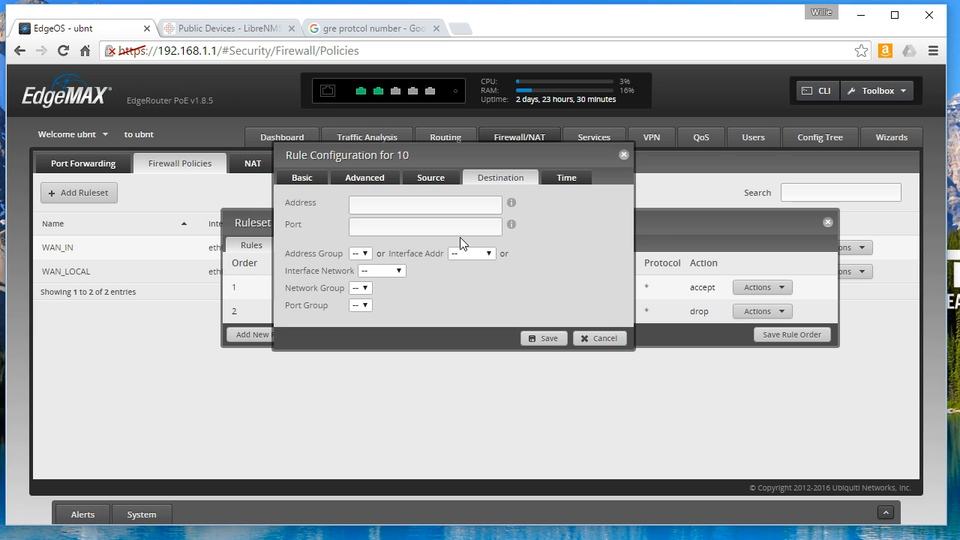
pyautogui.moveTo(511, 204)
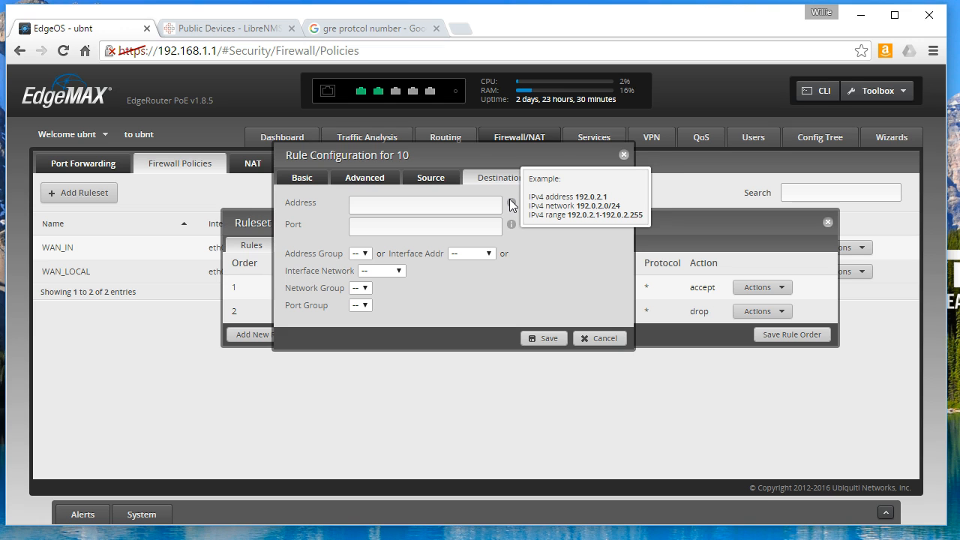
pyautogui.moveTo(510, 225)
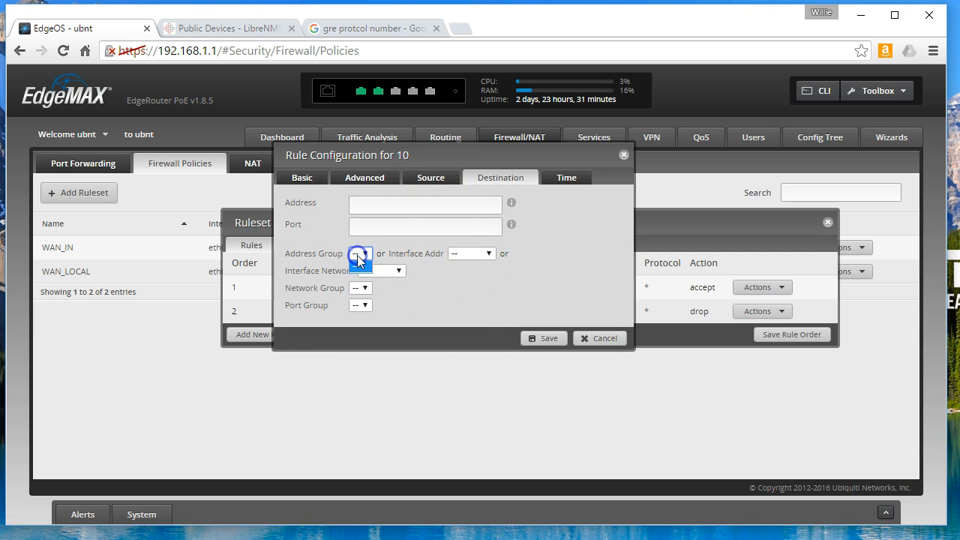
pyautogui.click(489, 254)
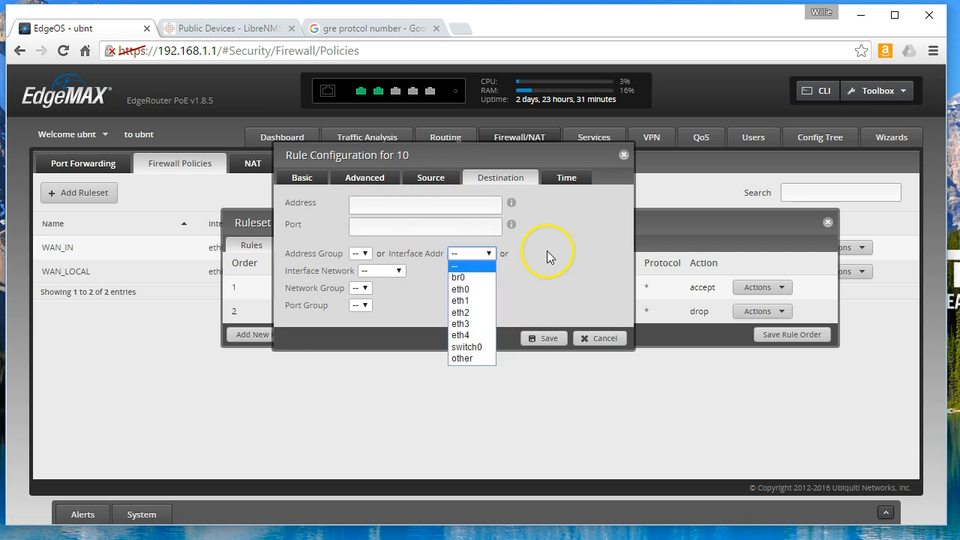
pyautogui.click(529, 267)
pyautogui.click(387, 271)
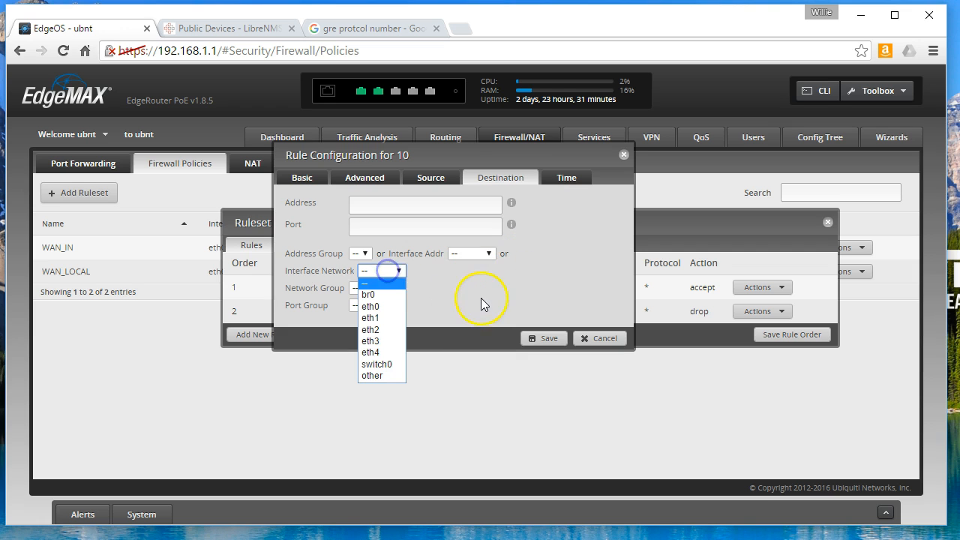
pyautogui.click(483, 297)
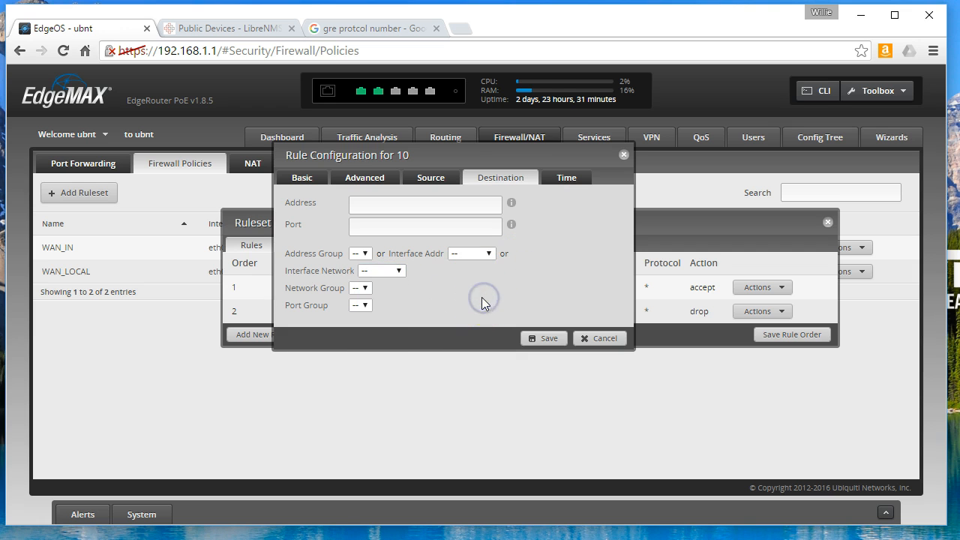
pyautogui.click(365, 289)
pyautogui.click(363, 303)
pyautogui.click(365, 307)
pyautogui.click(530, 263)
# - Review rule 10's Time settings: Month Days, Week Days, Start/Stop Date and Time, all left blank
pyautogui.click(568, 179)
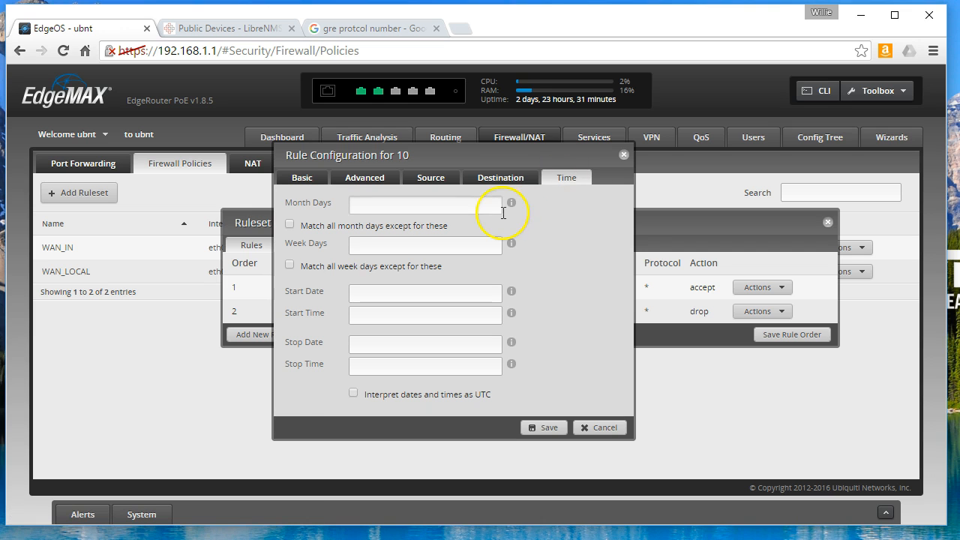
pyautogui.moveTo(511, 204)
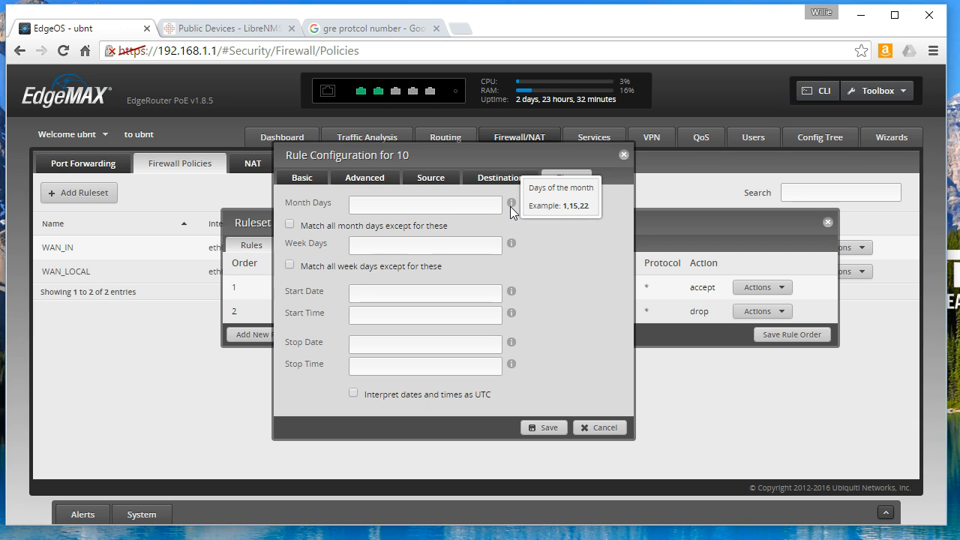
pyautogui.click(502, 204)
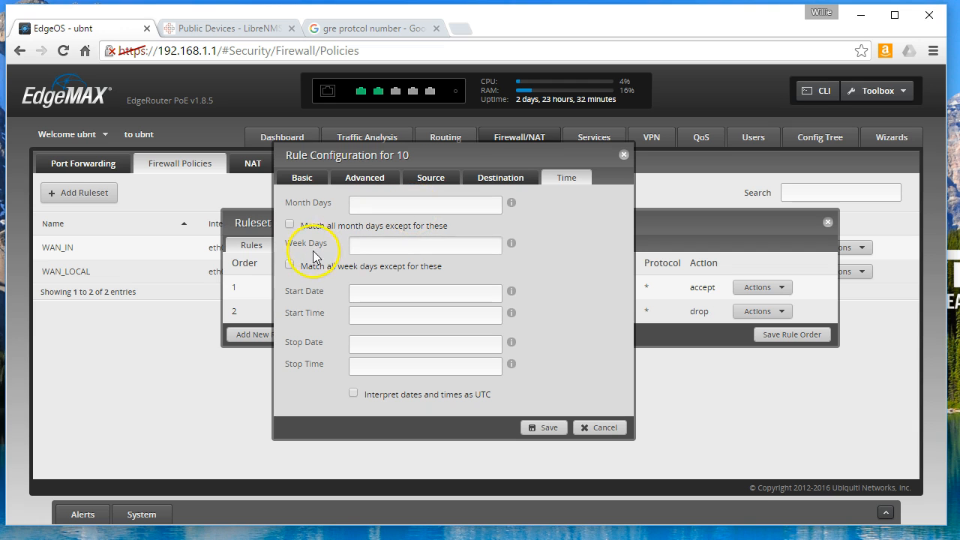
pyautogui.moveTo(513, 249)
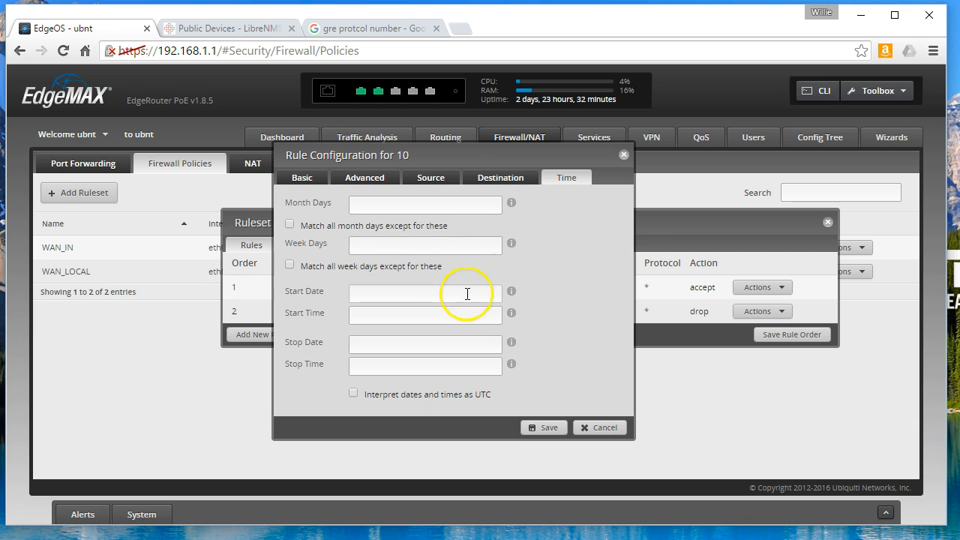
pyautogui.moveTo(512, 291)
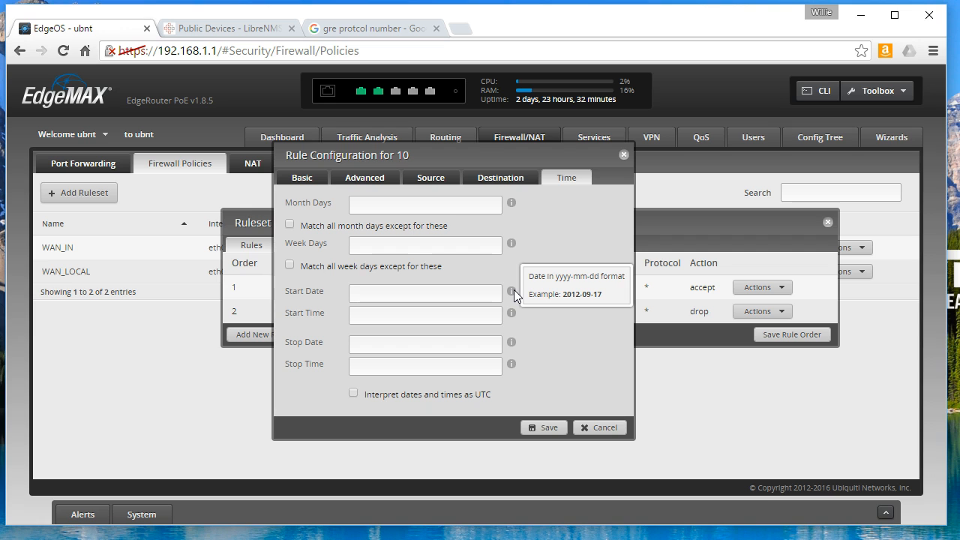
pyautogui.moveTo(510, 313)
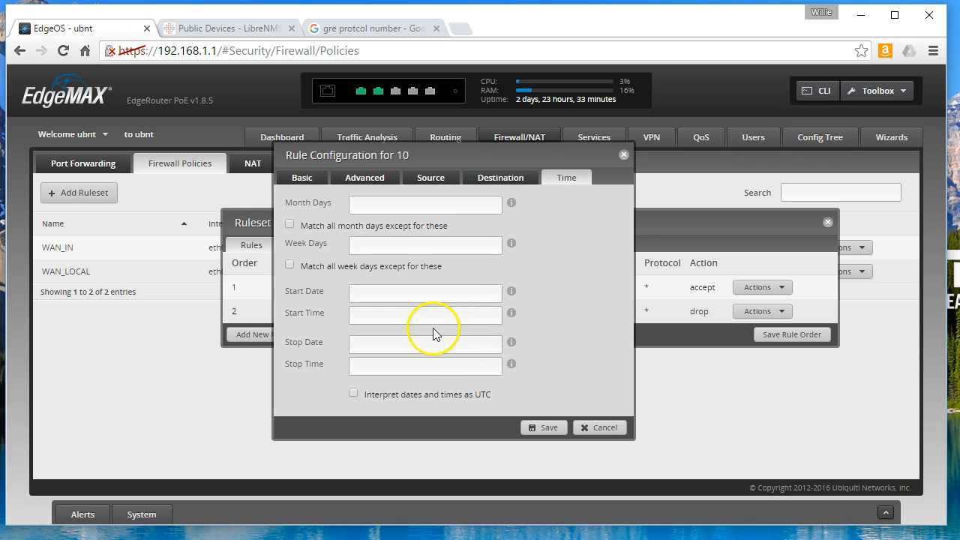
pyautogui.moveTo(512, 345)
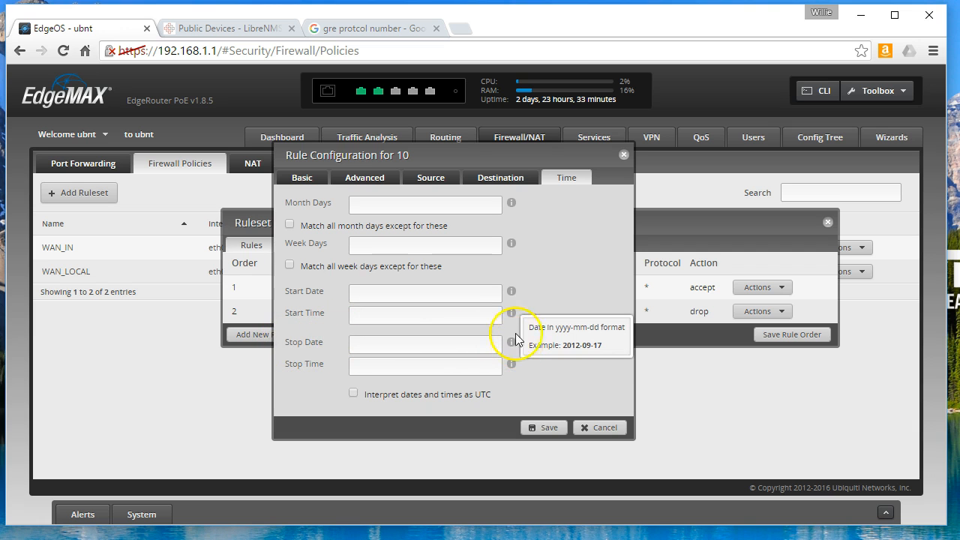
pyautogui.moveTo(511, 291)
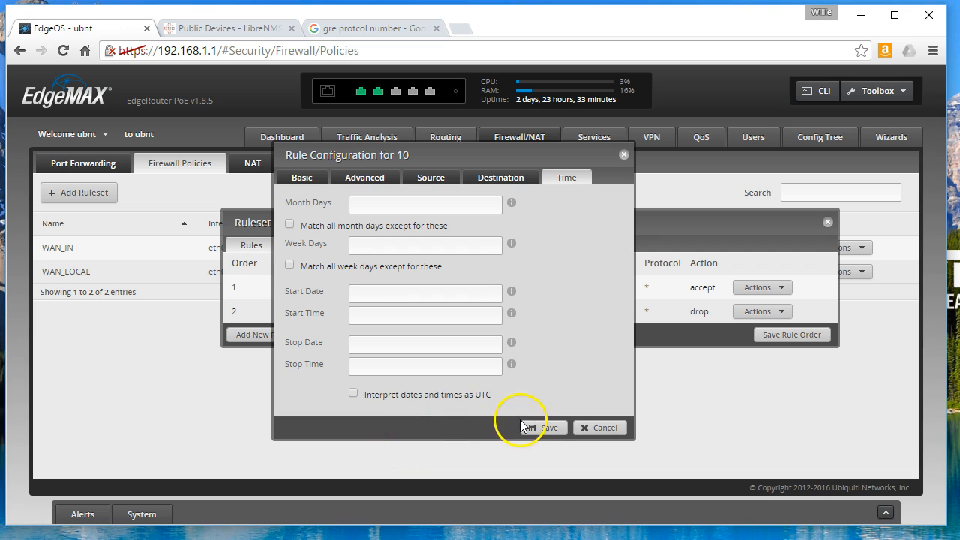
# - Cancel rule 10 unsaved, return to WAN_IN's rules list, and close rule 1's Actions menu unused
pyautogui.click(604, 429)
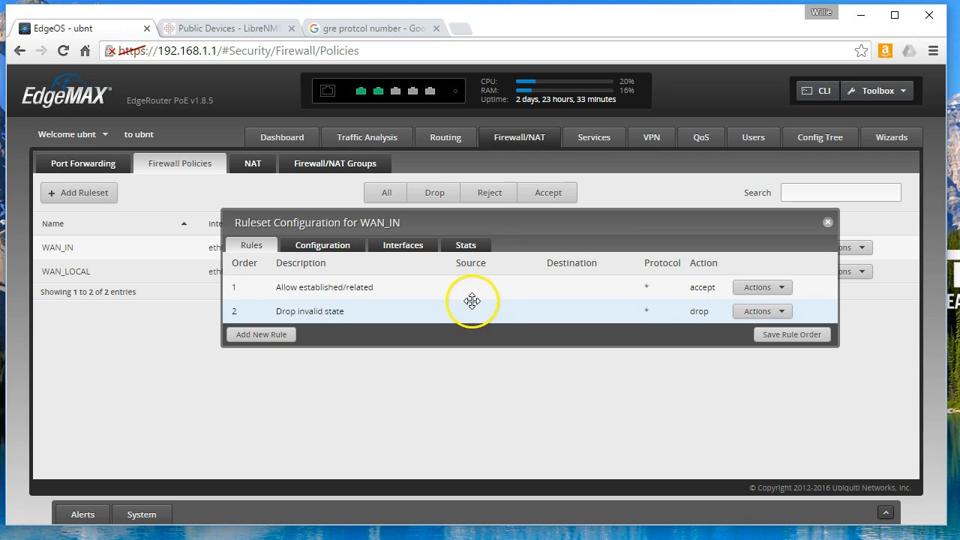
pyautogui.click(326, 246)
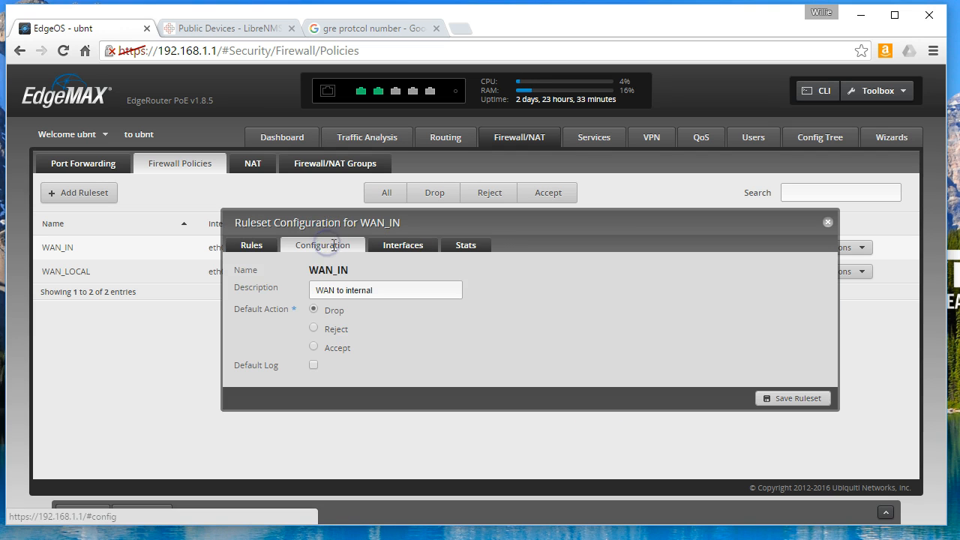
pyautogui.click(249, 246)
pyautogui.click(772, 289)
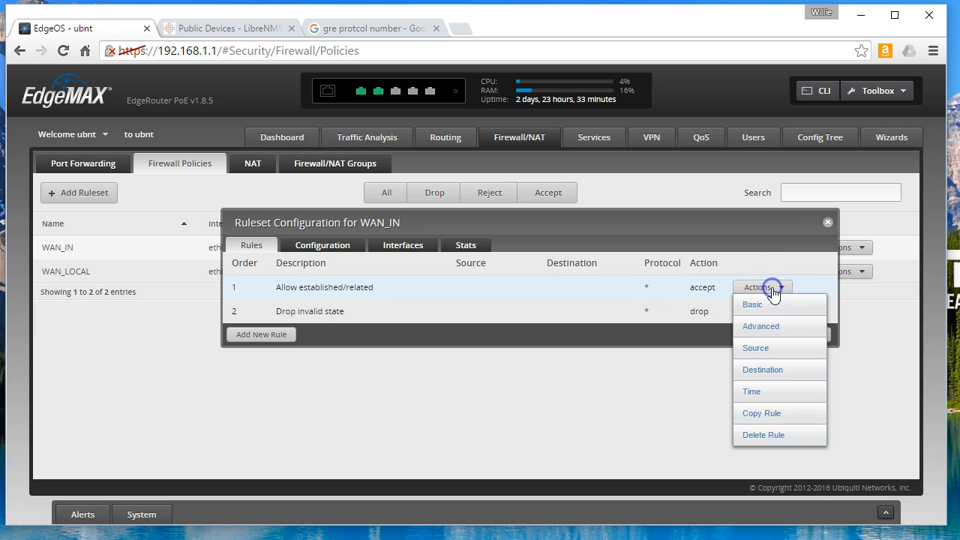
pyautogui.click(629, 408)
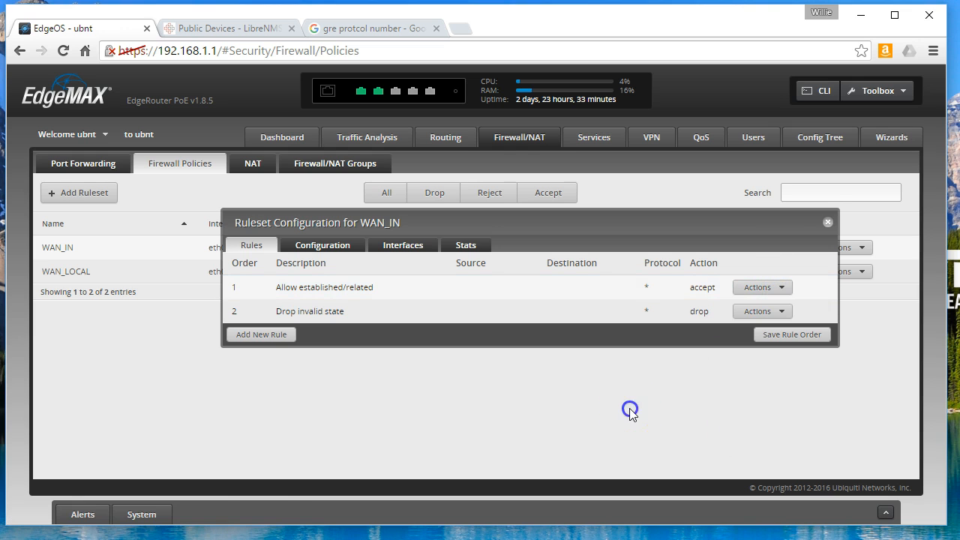